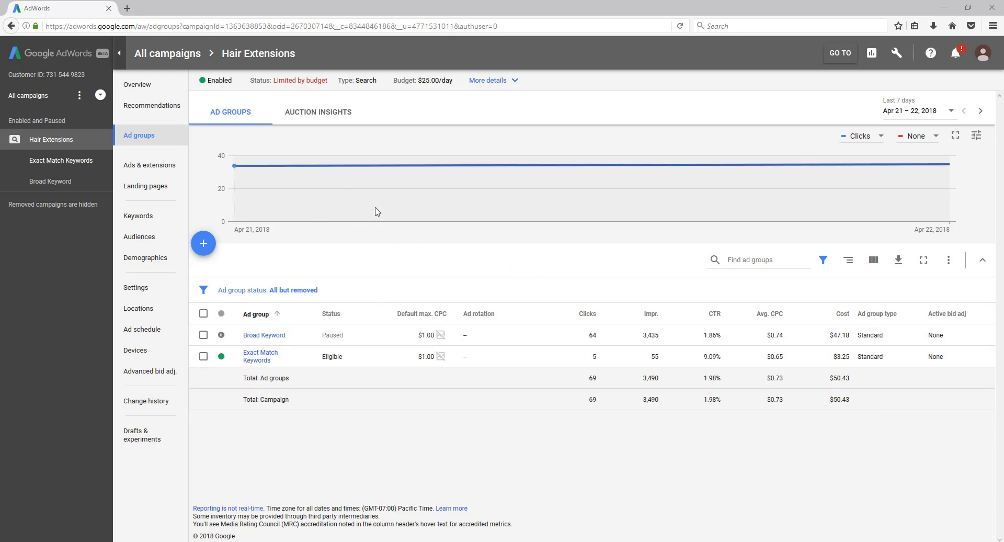
Open the search terms report for the Broad Keyword ad group of the Hair Extensions campaign.
mouse_move(377, 211)
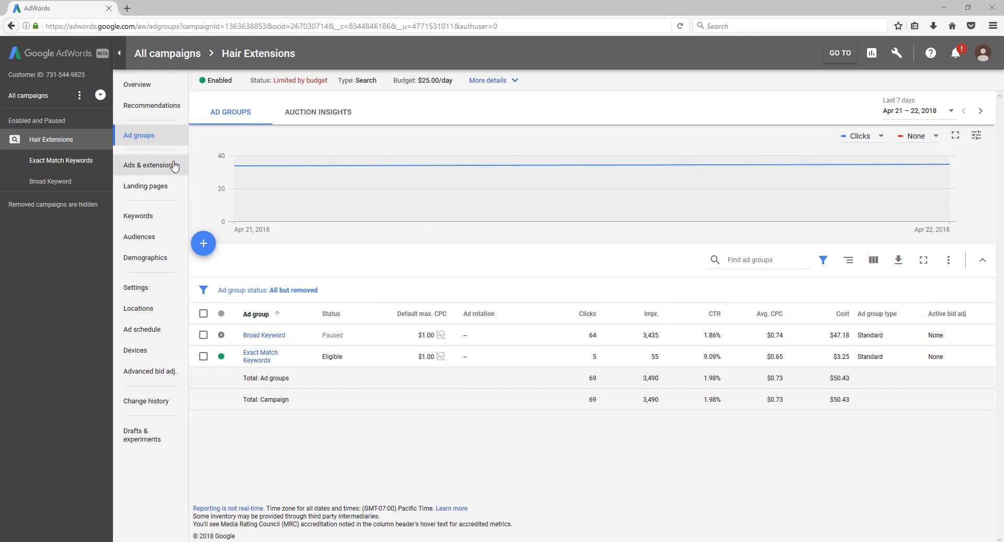
left_click(144, 216)
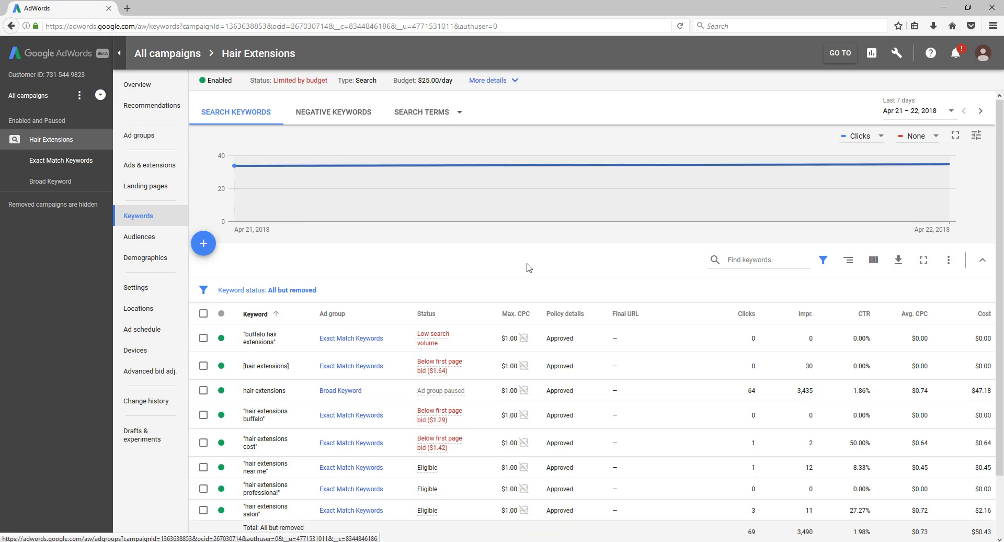
left_click(149, 140)
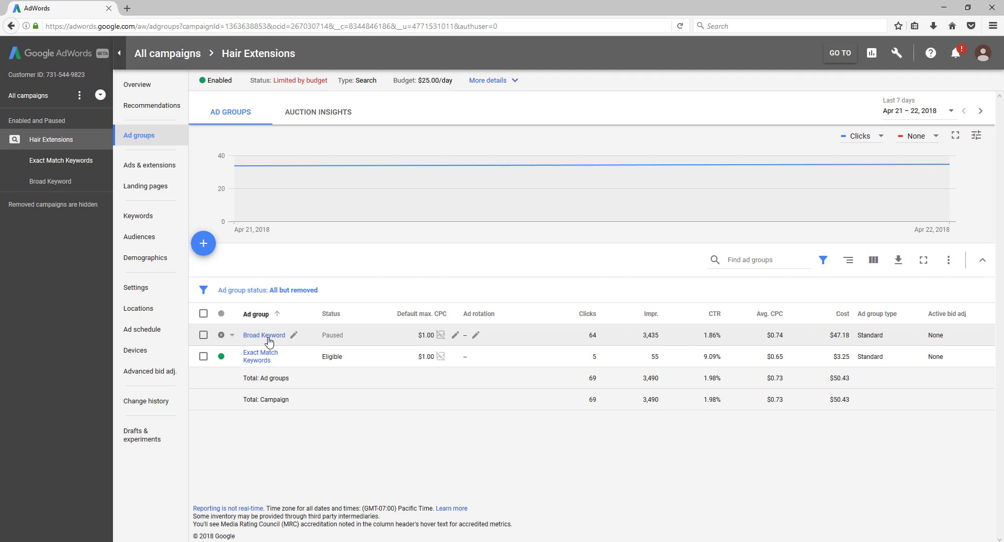
left_click(269, 336)
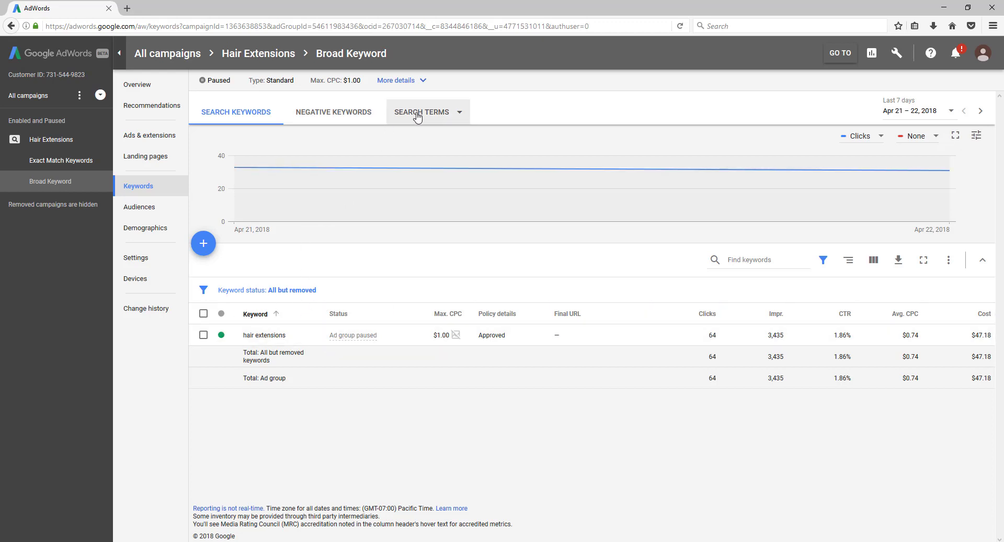
left_click(417, 116)
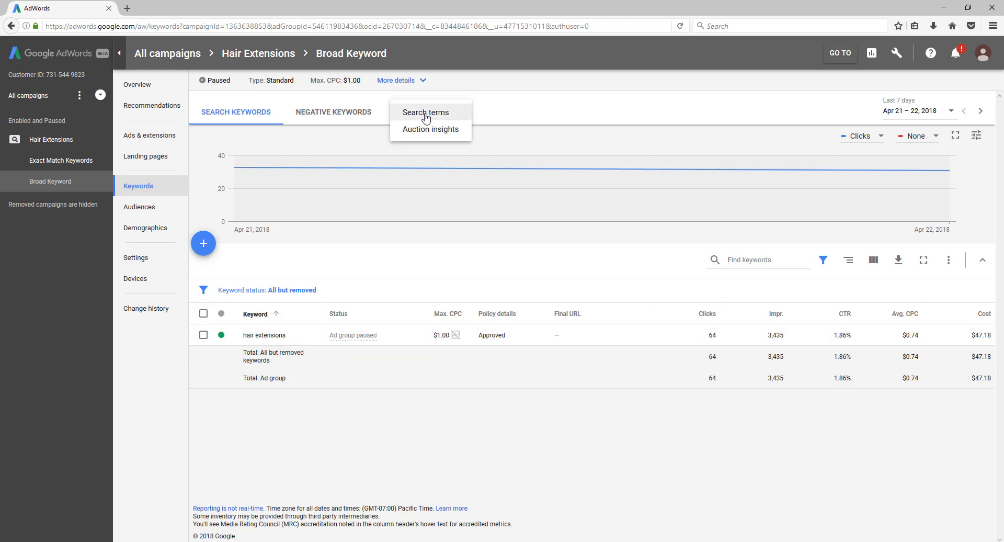
left_click(426, 115)
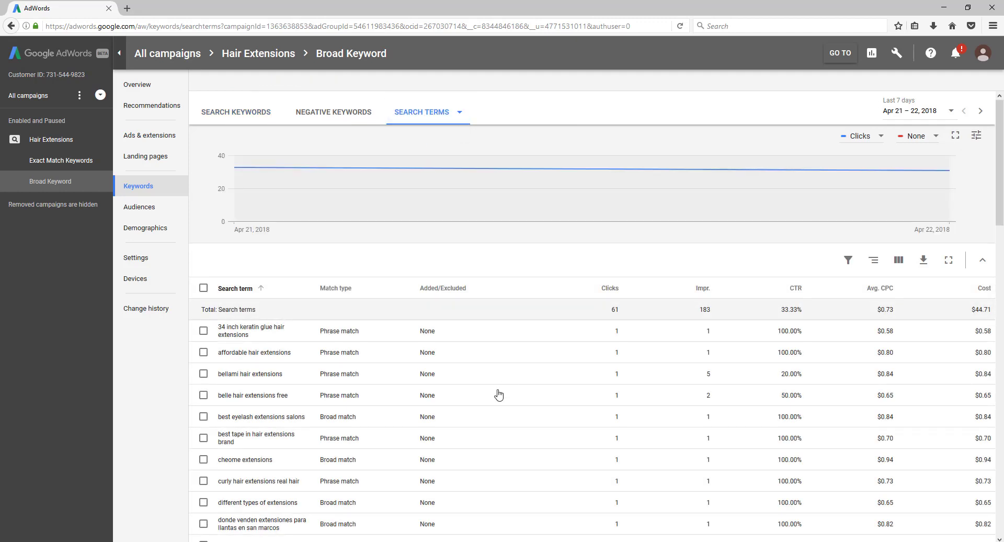
Review the search terms that triggered the Broad Keyword ad group's ads, looking for irrelevant queries.
scroll(528, 319, "down", 3)
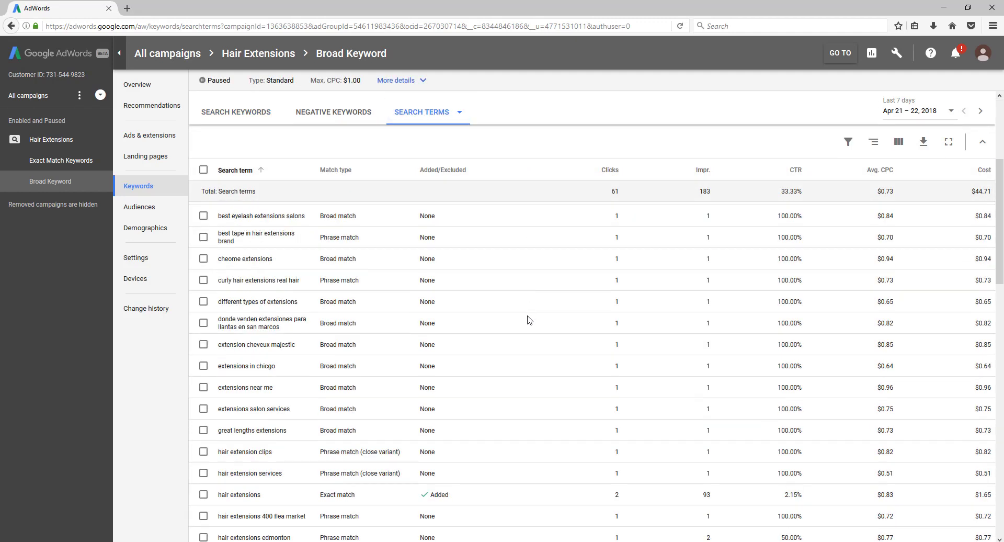
scroll(528, 319, "down", 5)
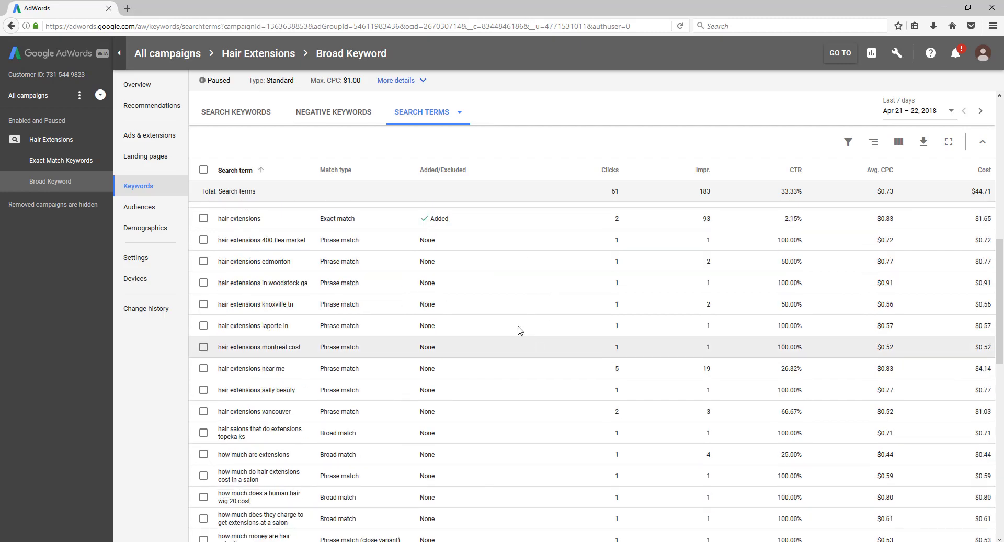
scroll(464, 315, "down", 3)
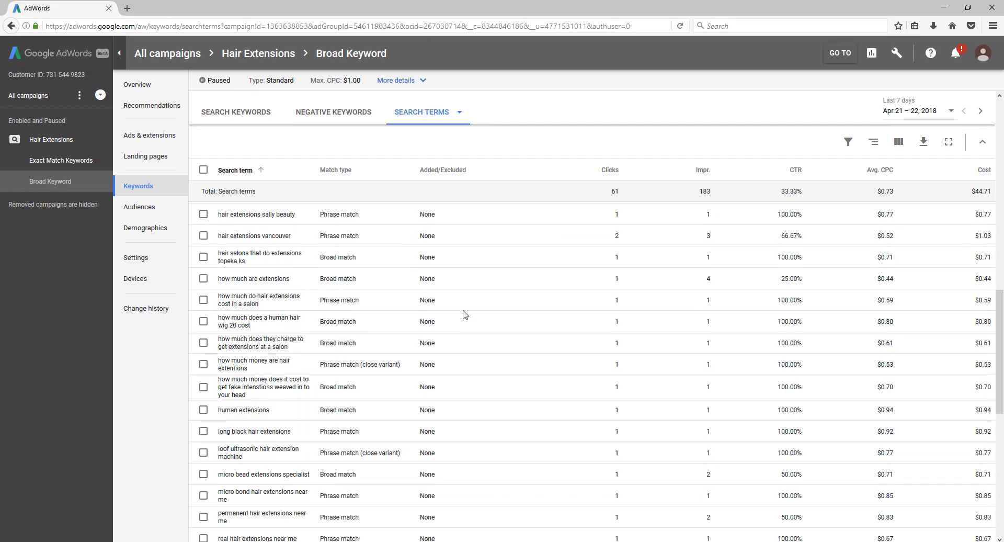
scroll(465, 315, "up", 6)
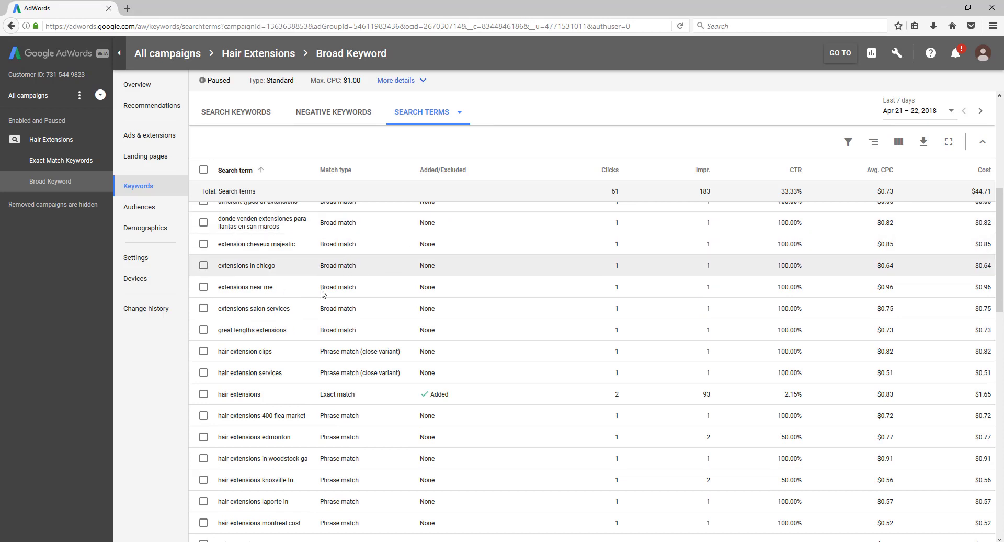
scroll(310, 403, "down", 2)
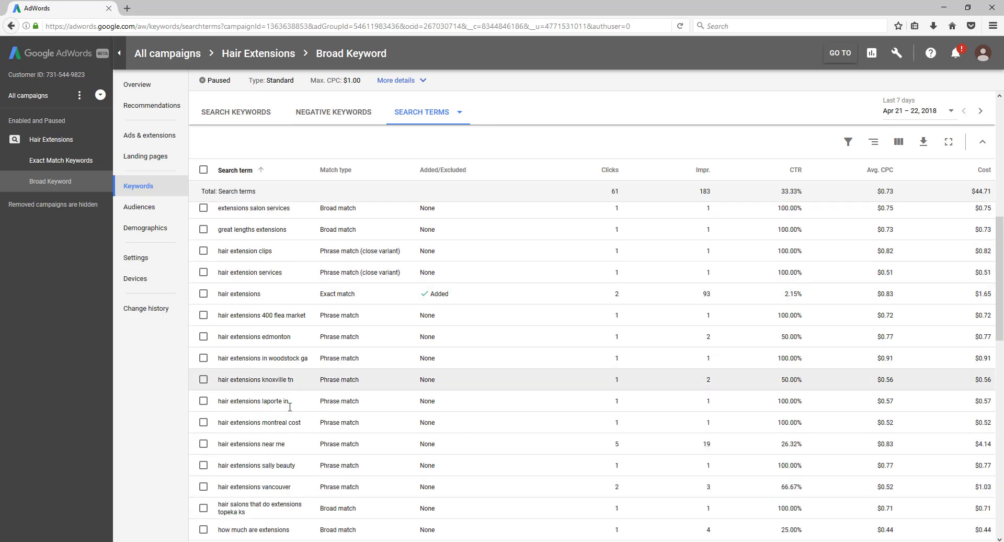
scroll(289, 406, "down", 3)
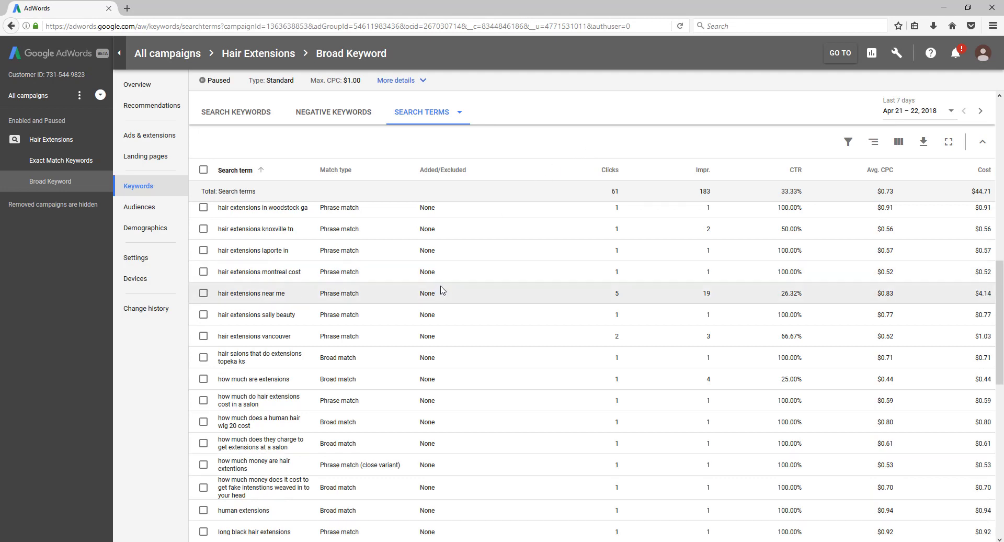
scroll(441, 286, "down", 3)
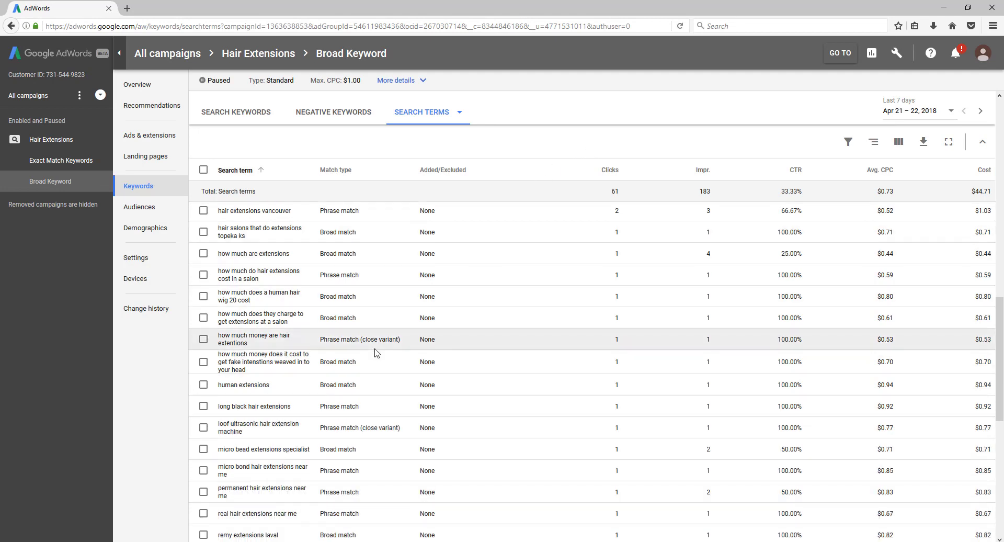
scroll(366, 355, "down", 2)
scroll(375, 352, "up", 3)
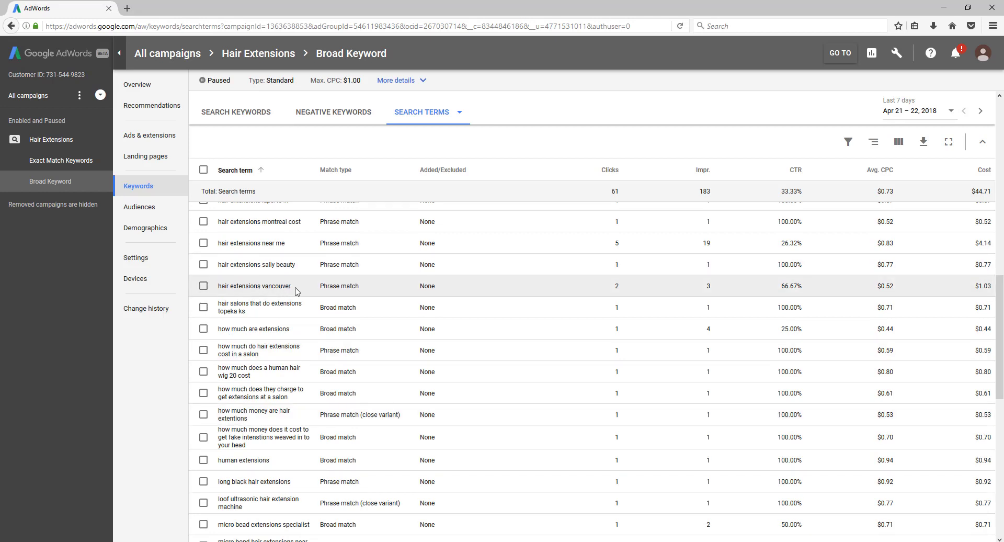
scroll(296, 291, "up", 1)
scroll(298, 293, "up", 5)
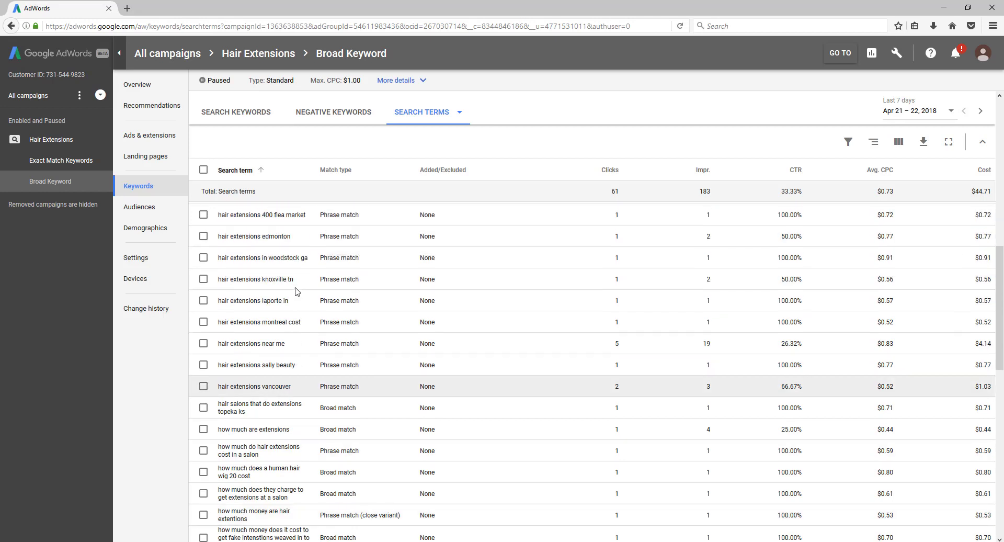
scroll(330, 314, "up", 5)
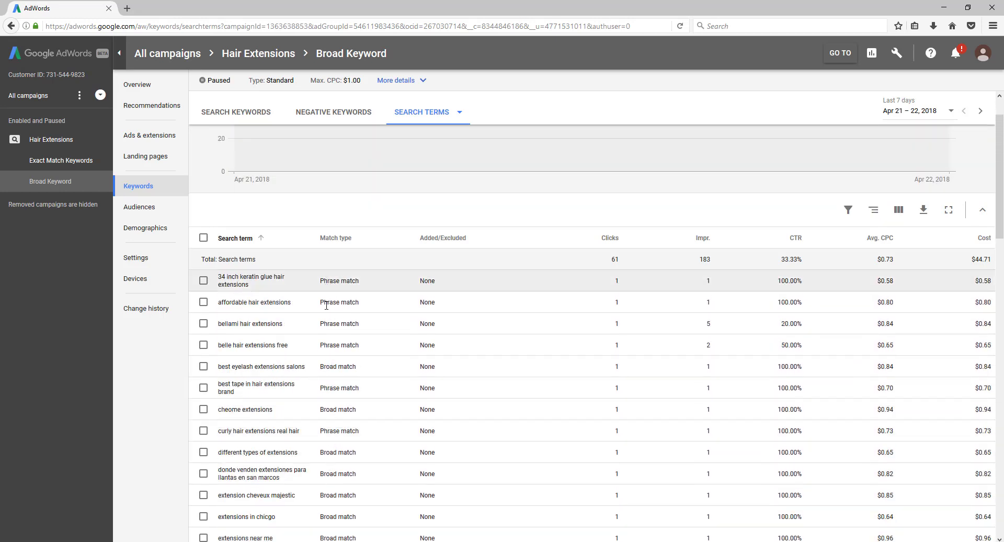
From the search term "best eyelash extensions salons", add just "eyelash" as a negative keyword at campaign level.
scroll(327, 312, "down", 1)
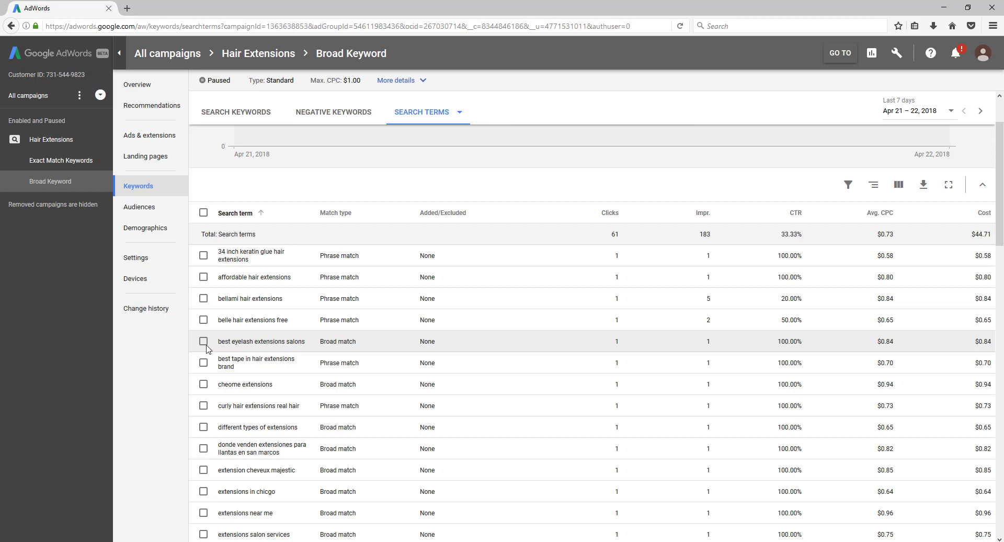
left_click(203, 341)
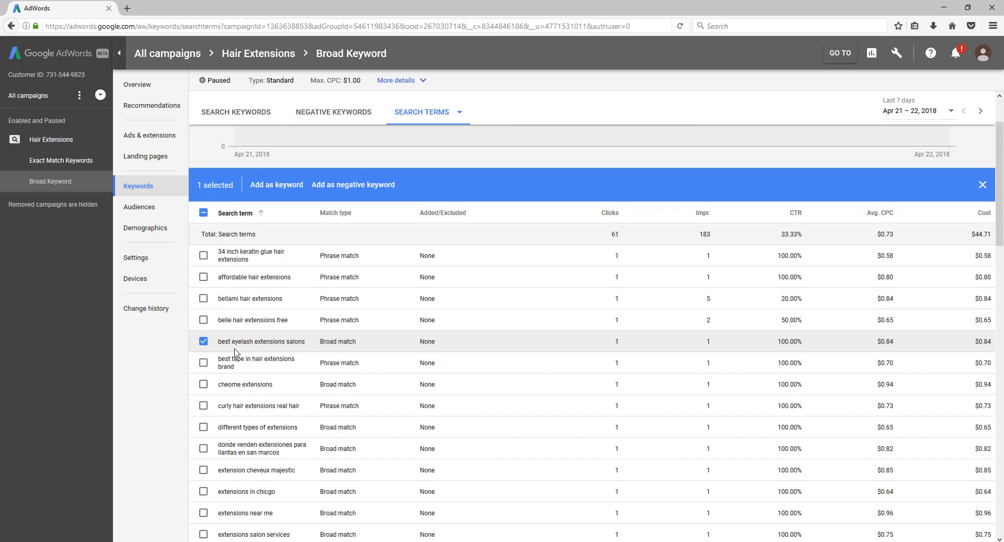
left_click(359, 185)
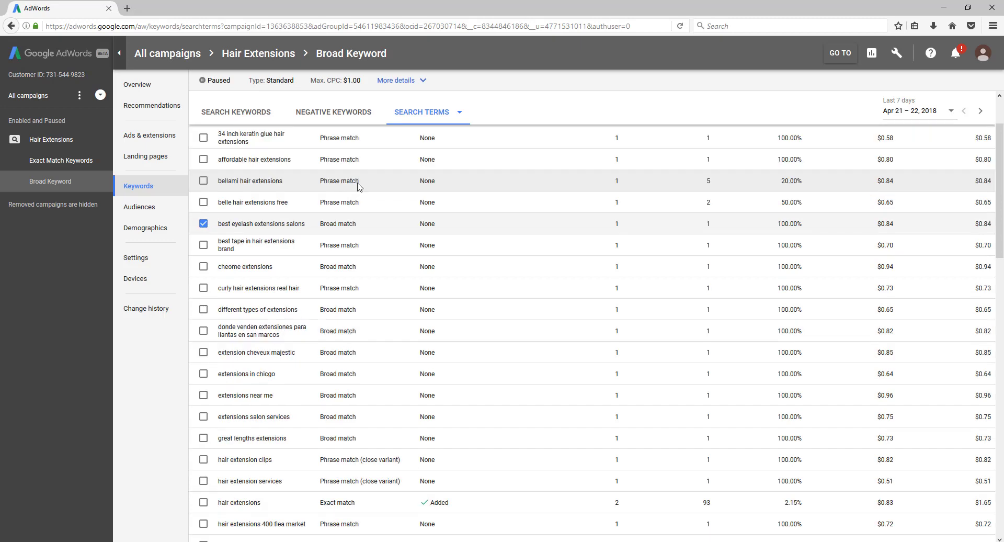
scroll(359, 183, "up", 2)
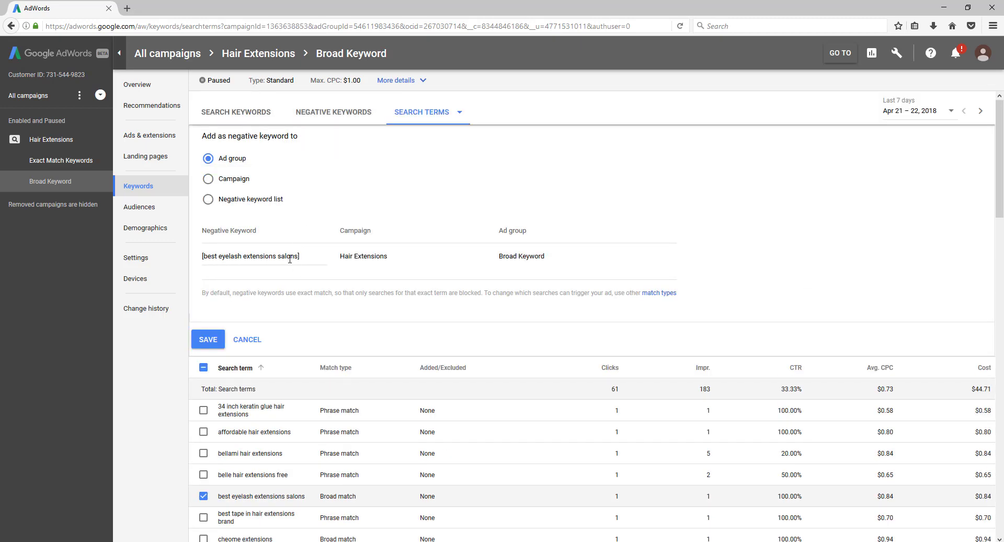
left_click_drag(248, 255, 313, 255)
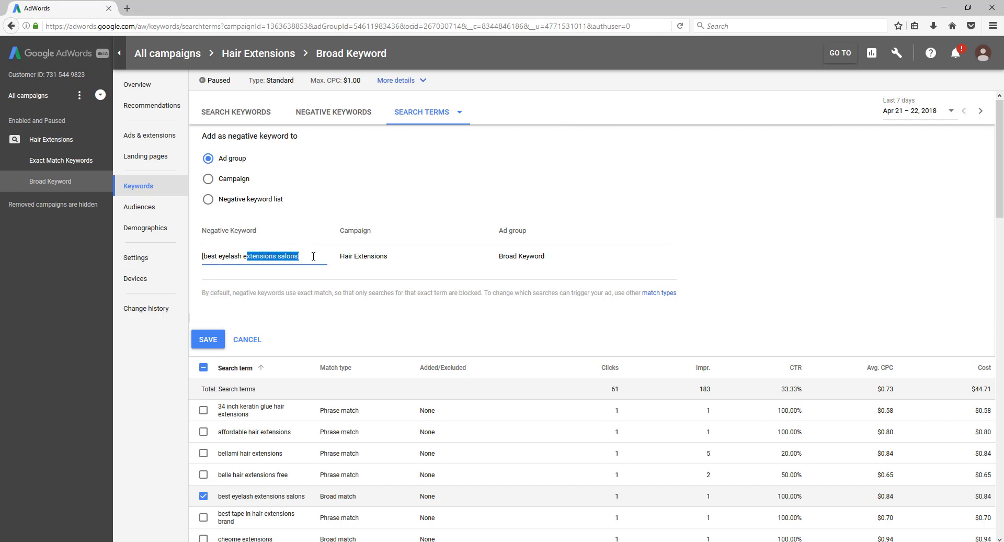
key("BackSpace")
key("Delete")
key("Delete")
key("Delete")
key("Delete")
key("Delete")
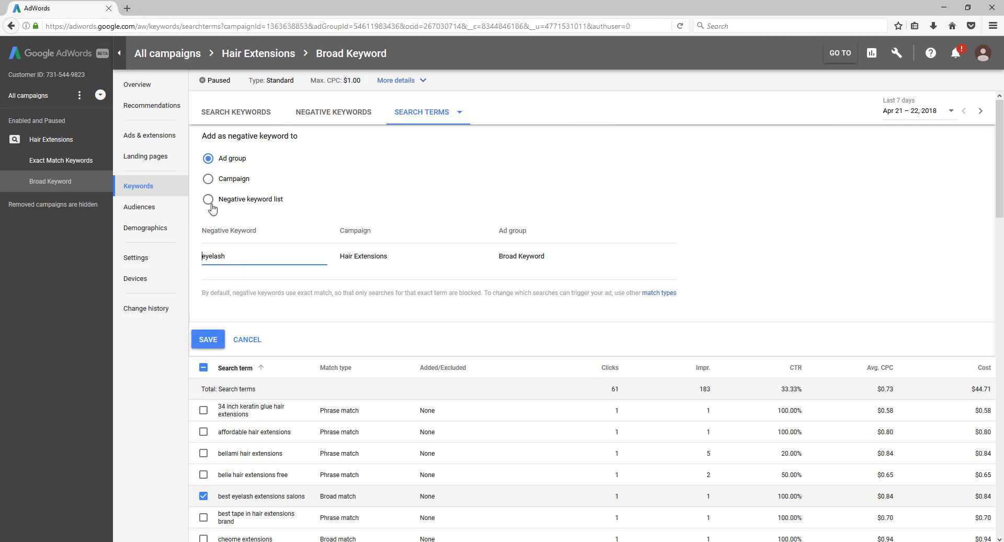
left_click(208, 179)
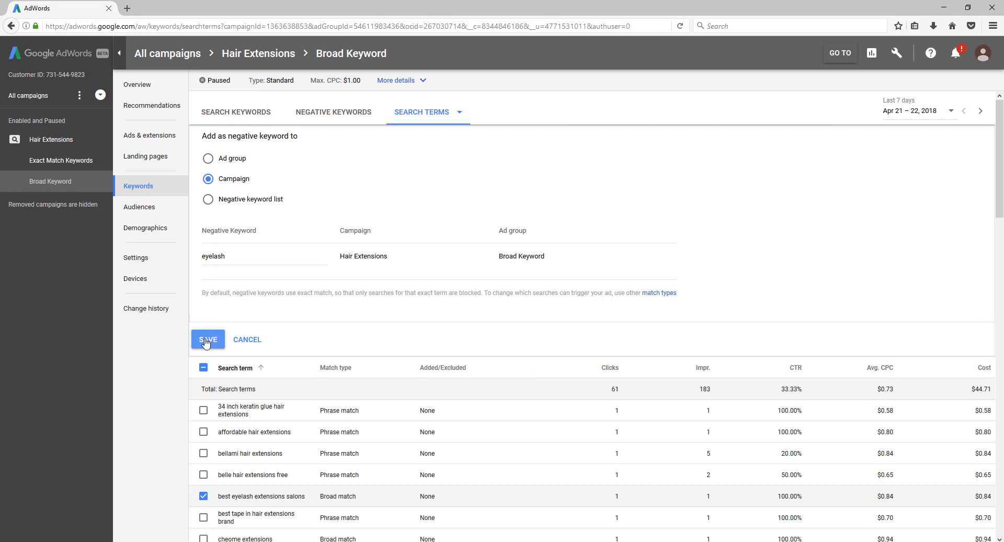
left_click(208, 338)
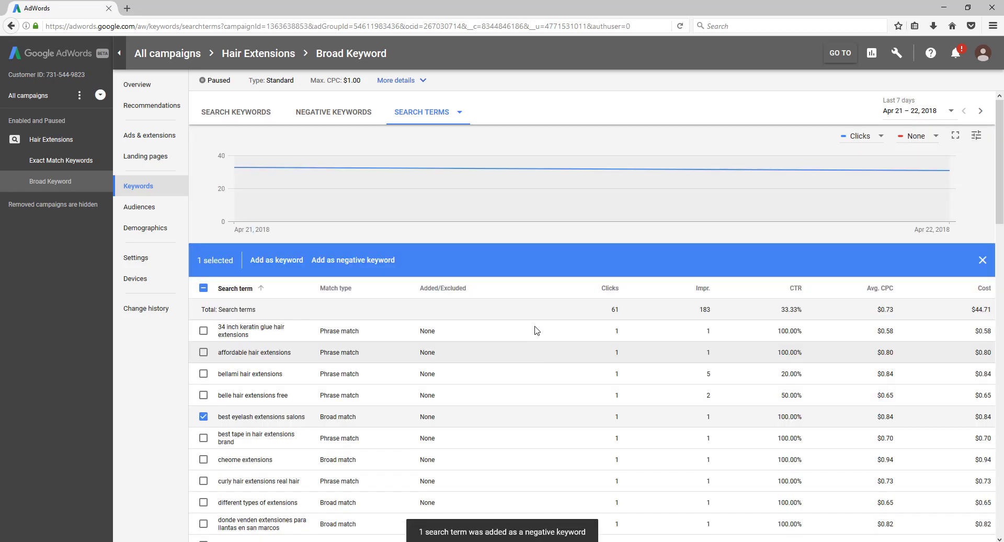
Also select "hair extension clips", shorten its negative keyword to "clips", and save it with [best eyelash extensions salons] as campaign-level negative keywords.
scroll(402, 313, "down", 3)
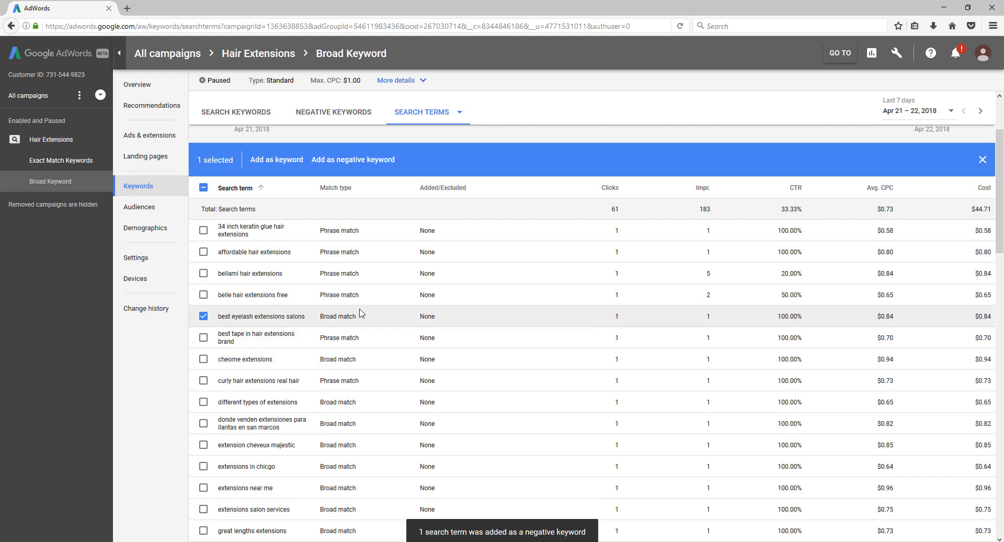
scroll(280, 293, "down", 2)
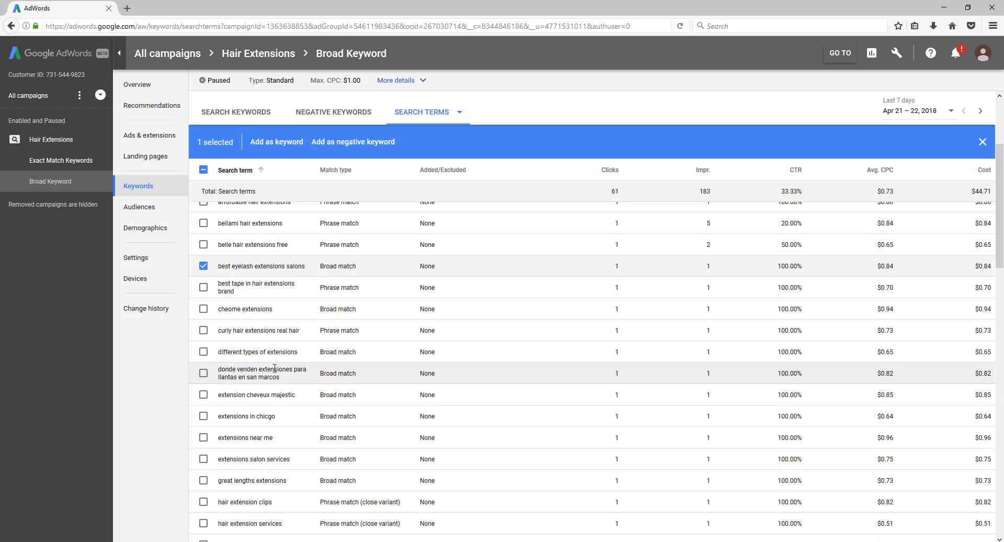
scroll(256, 356, "down", 2)
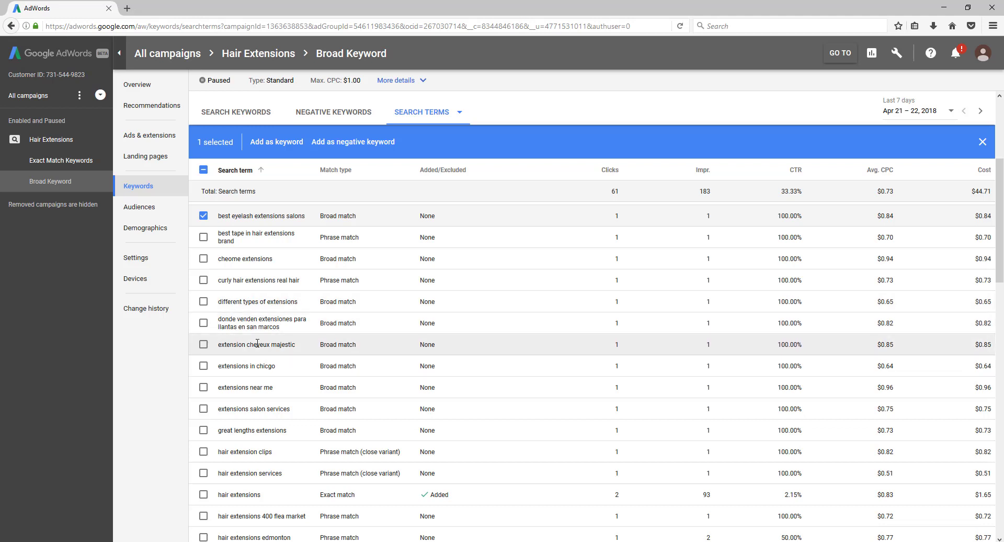
scroll(257, 343, "down", 3)
scroll(258, 346, "down", 1)
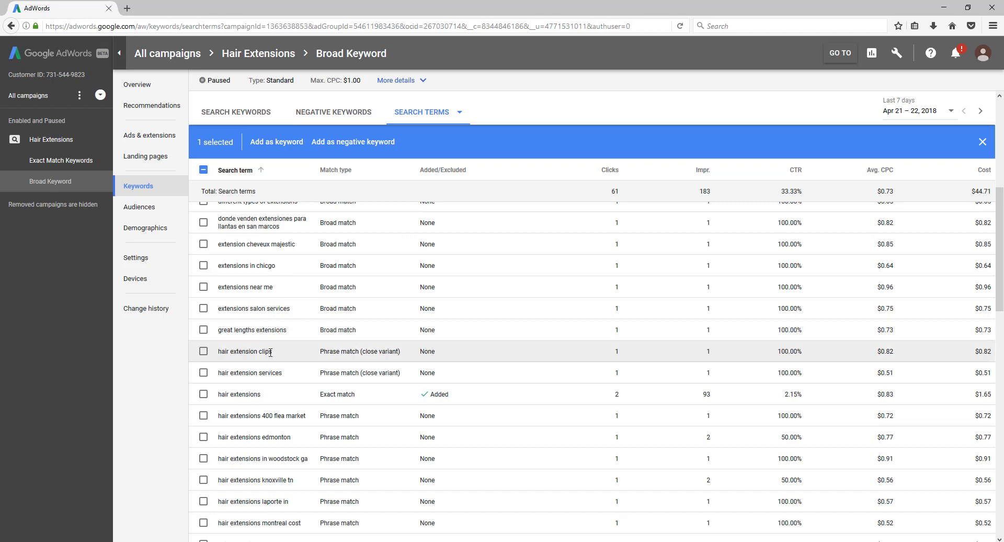
left_click(203, 351)
left_click(346, 145)
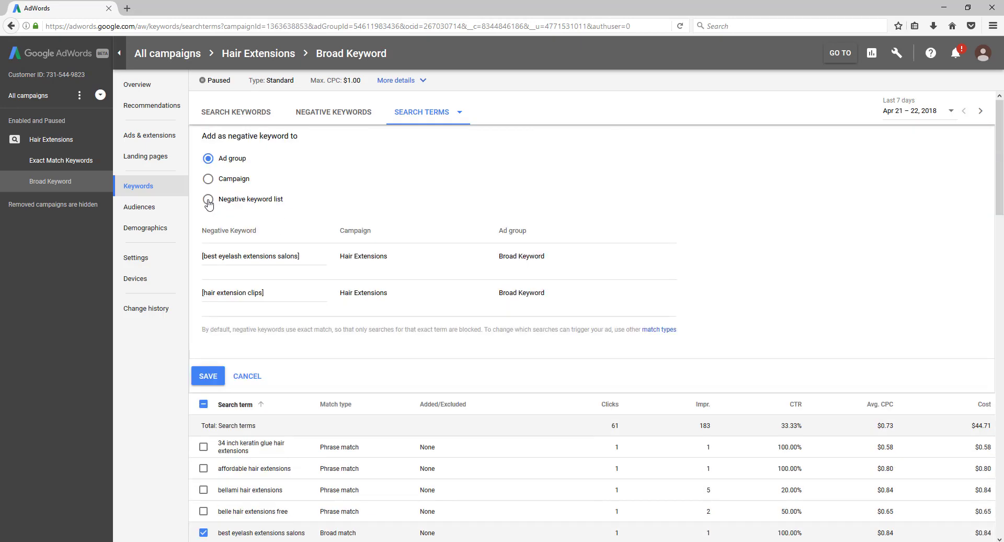
left_click(208, 200)
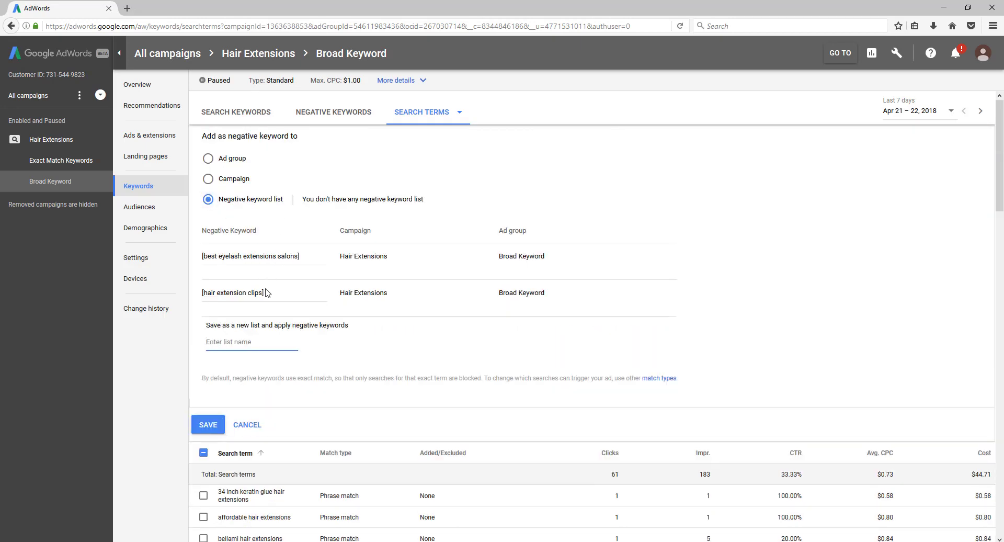
left_click_drag(248, 290, 167, 301)
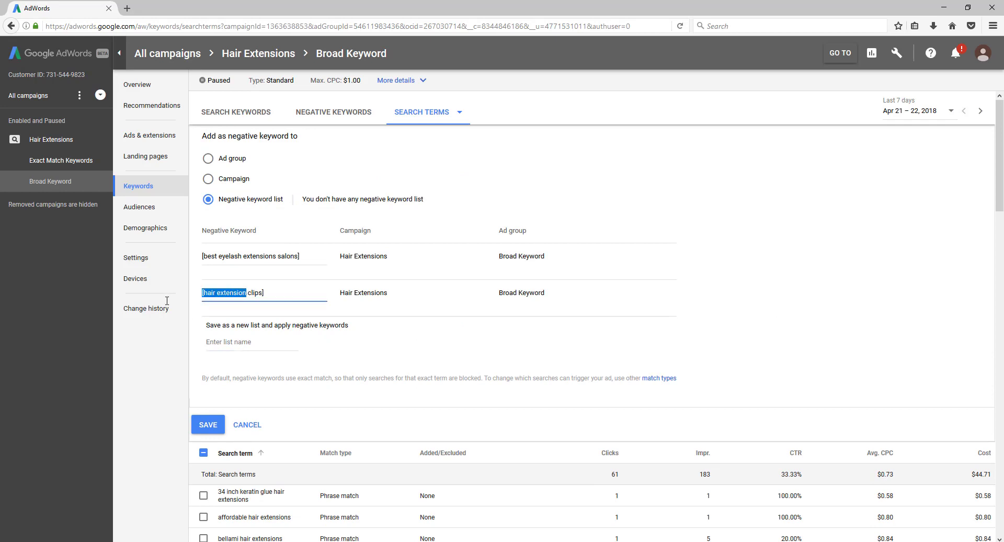
key("BackSpace")
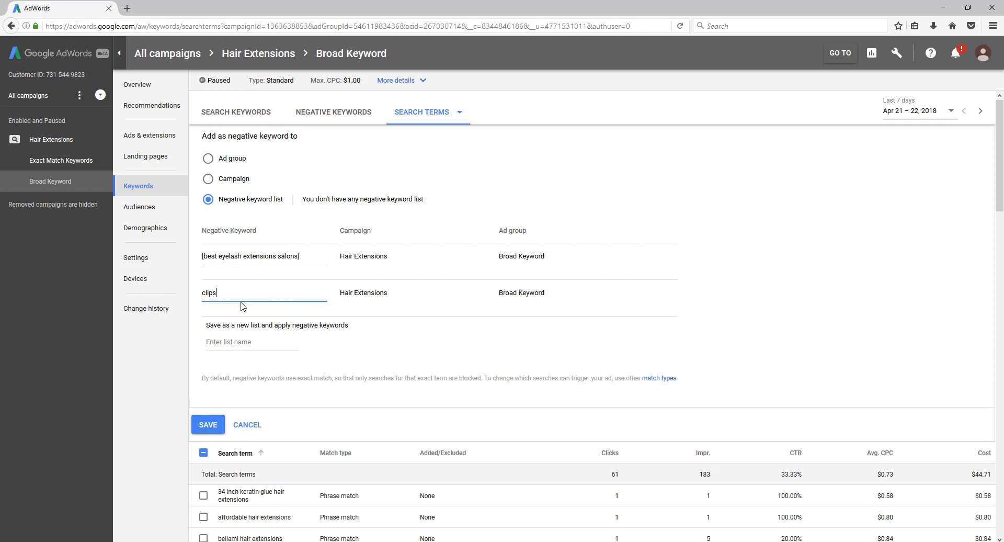
left_click(208, 179)
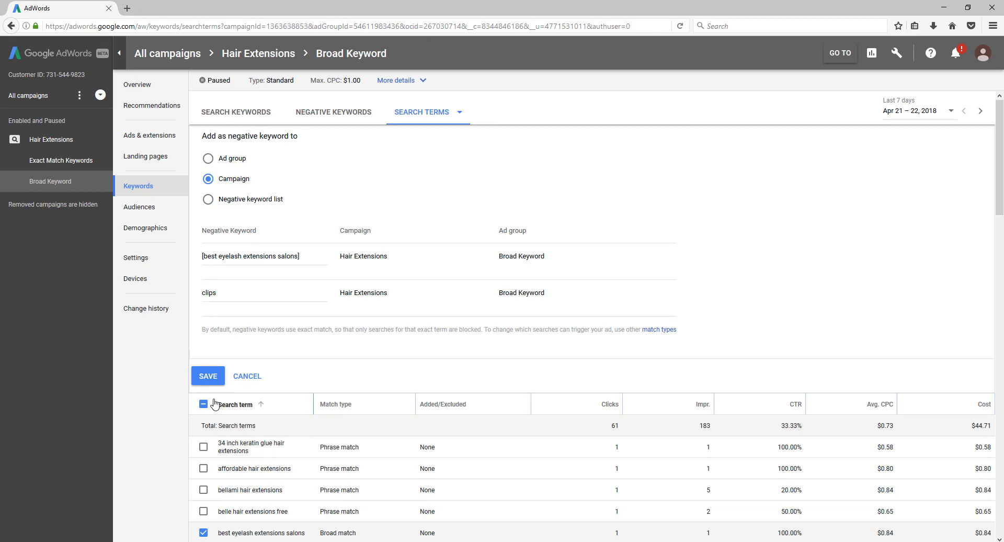
left_click(208, 376)
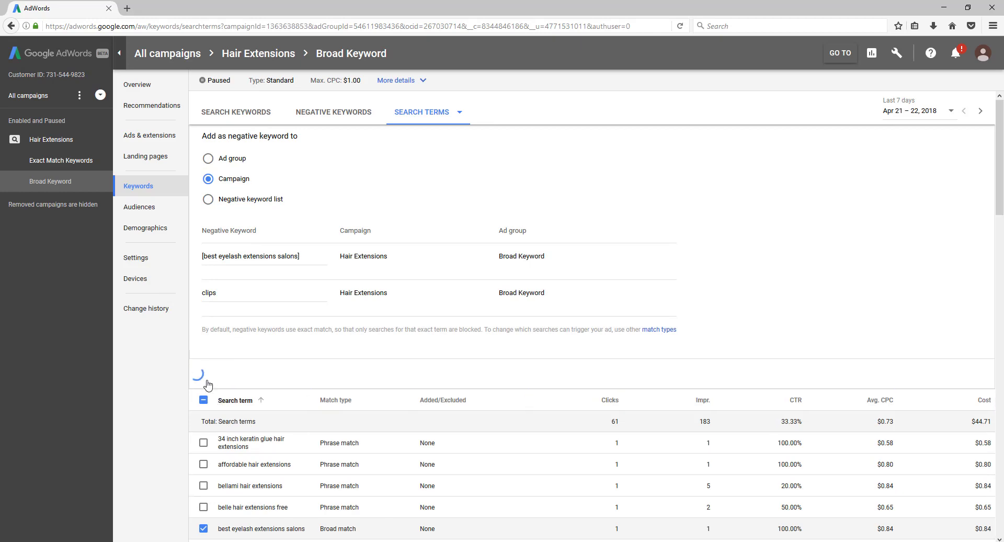
scroll(384, 407, "down", 2)
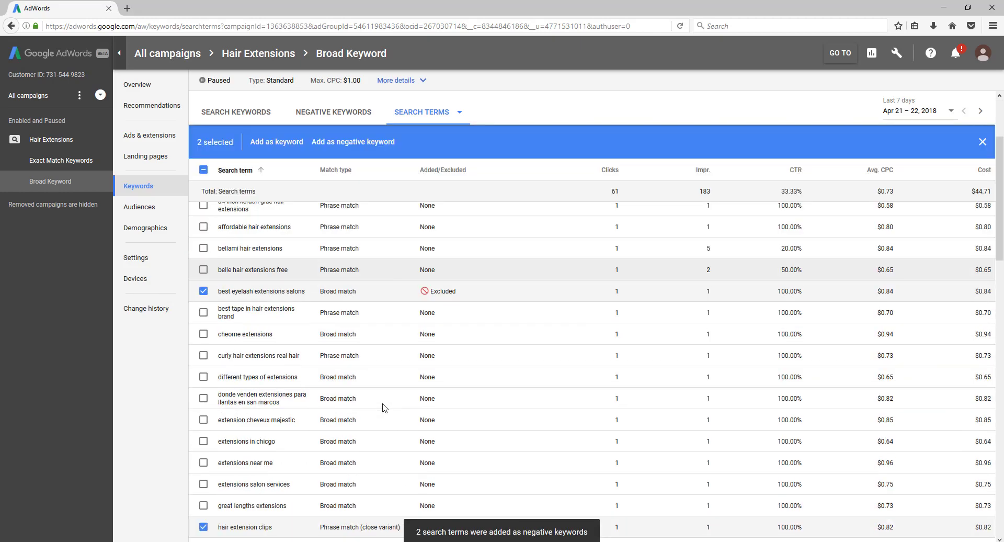
Open the Exact Match Keywords ad group from the Hair Extensions campaign's list of ad groups.
scroll(384, 407, "up", 2)
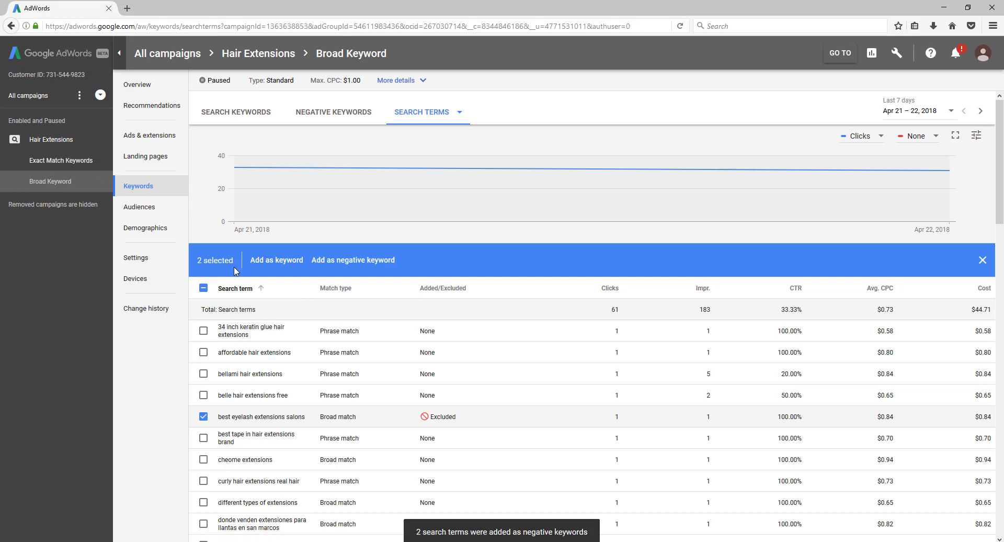
scroll(324, 366, "down", 2)
scroll(324, 366, "up", 2)
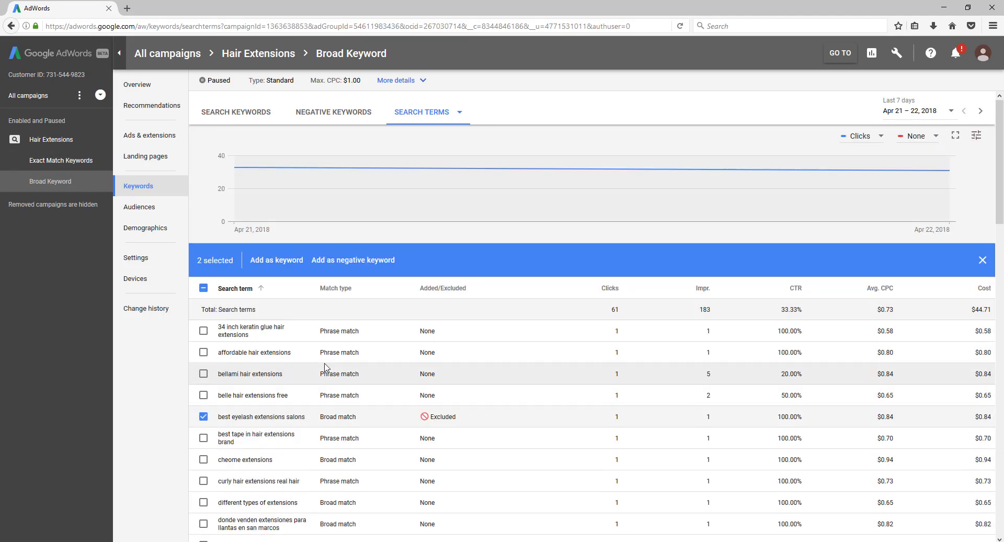
left_click(42, 141)
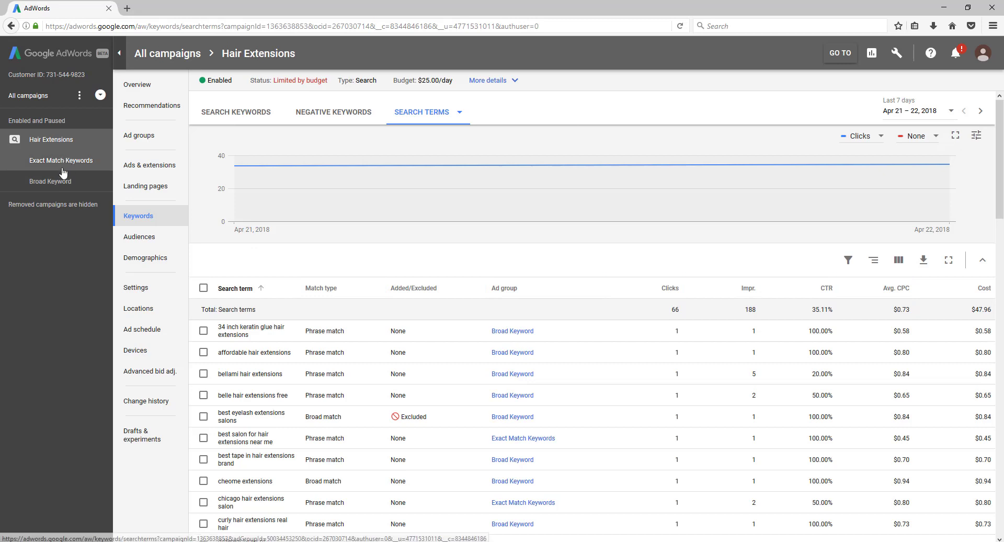
left_click(63, 142)
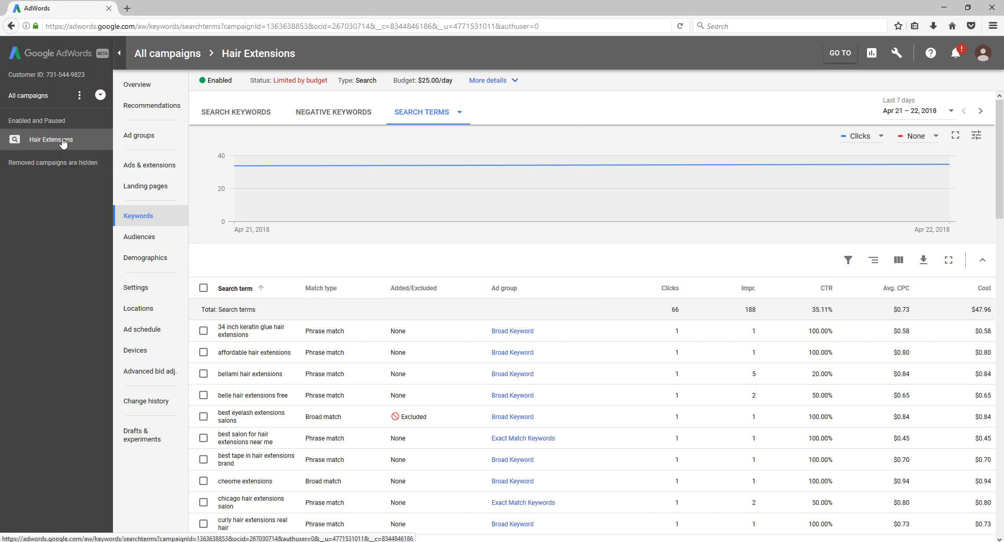
left_click(146, 140)
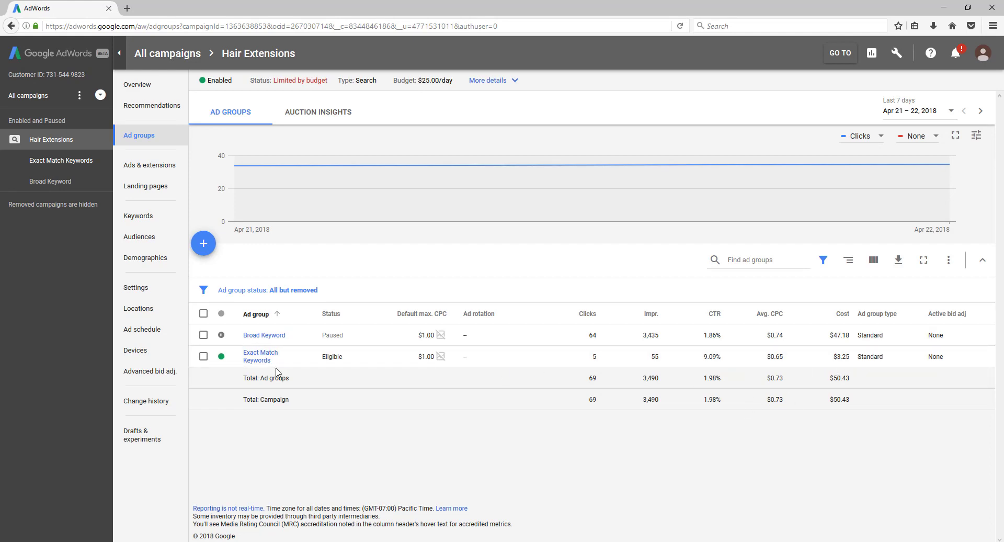
left_click(255, 359)
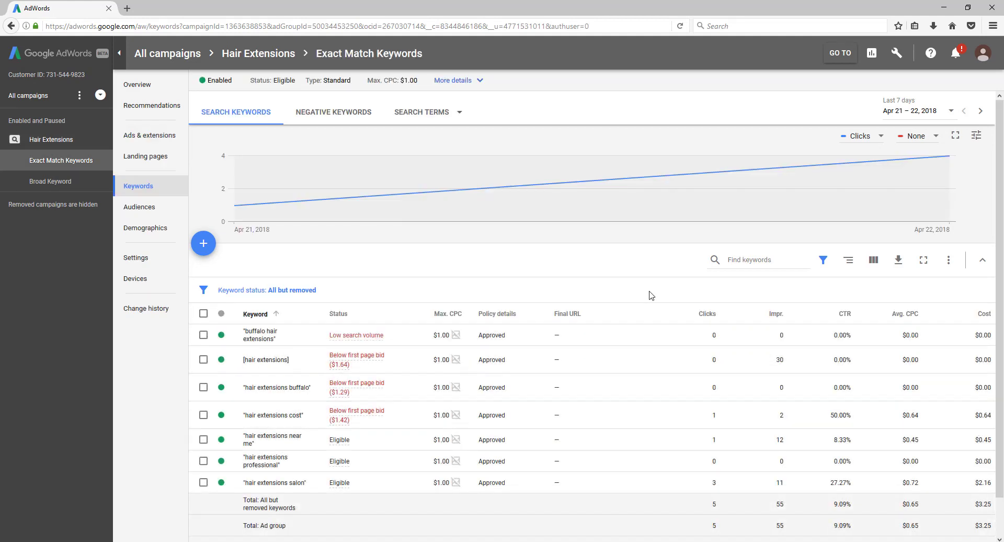
Open the Exact Match Keywords ad group's search terms report and review which queries triggered its ads.
scroll(651, 295, "down", 1)
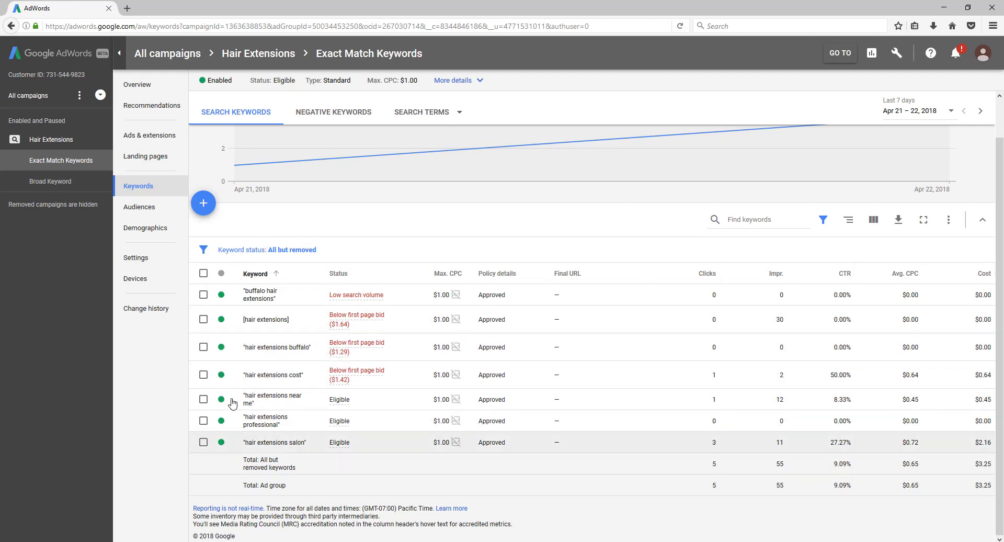
left_click(421, 113)
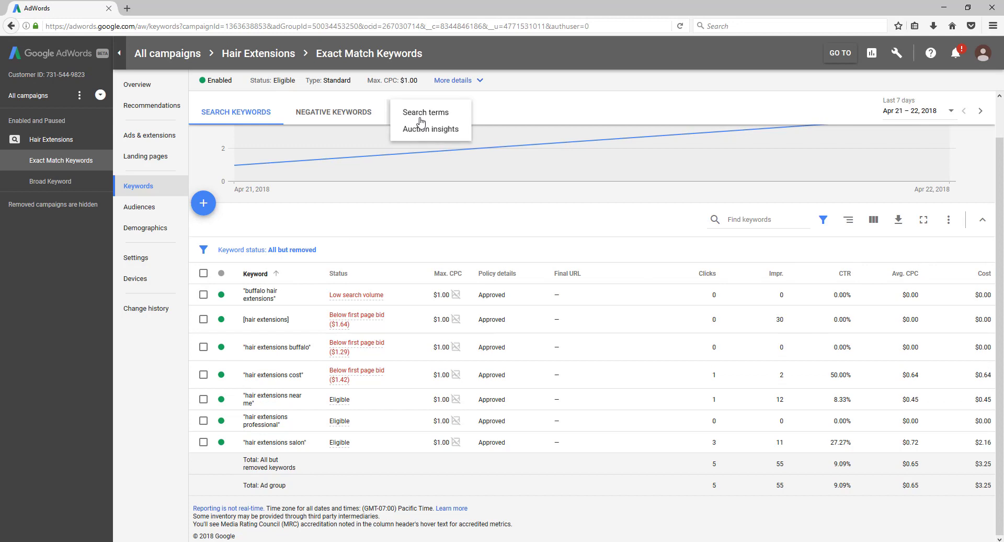
left_click(421, 118)
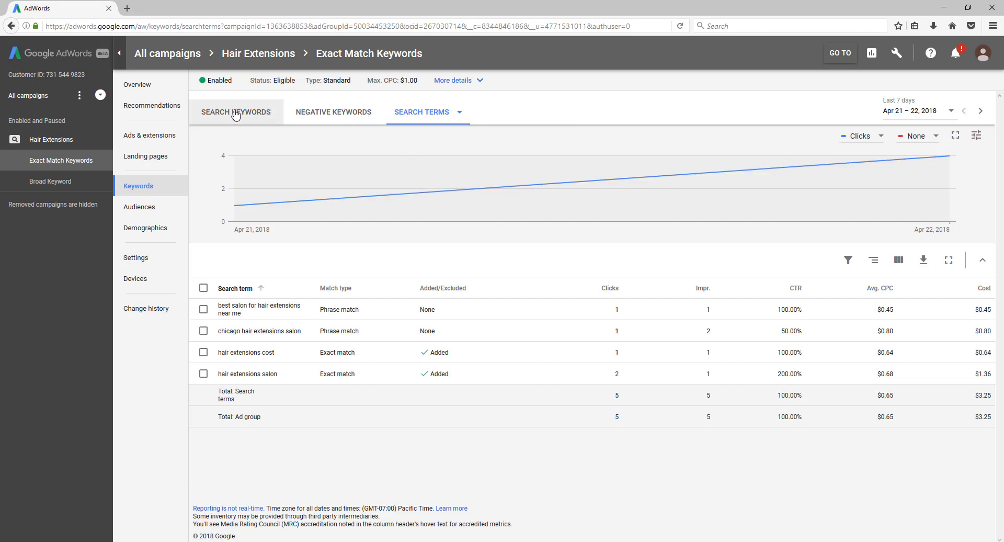
Return to the ad group's search keywords and review each keyword's status, clicks and impressions.
left_click(239, 114)
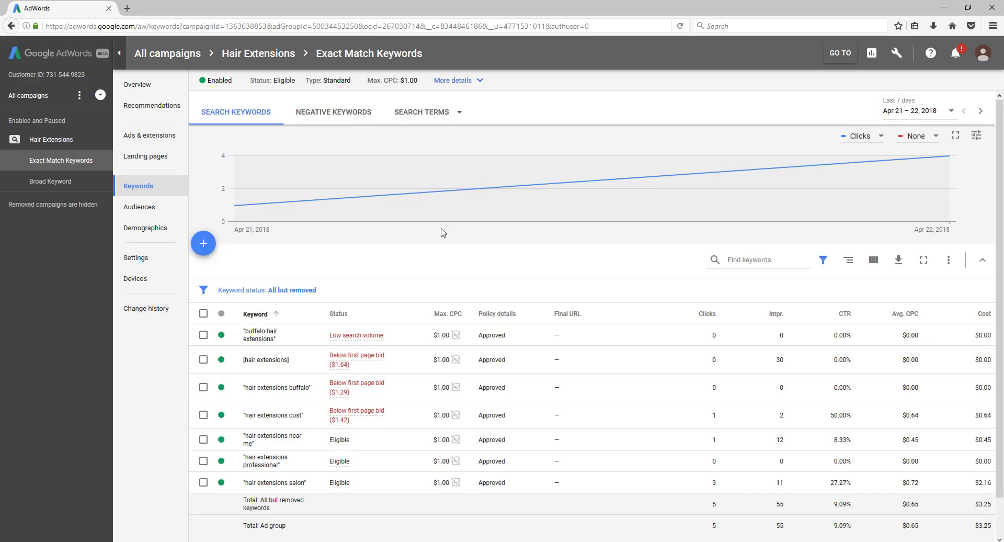
scroll(494, 299, "down", 1)
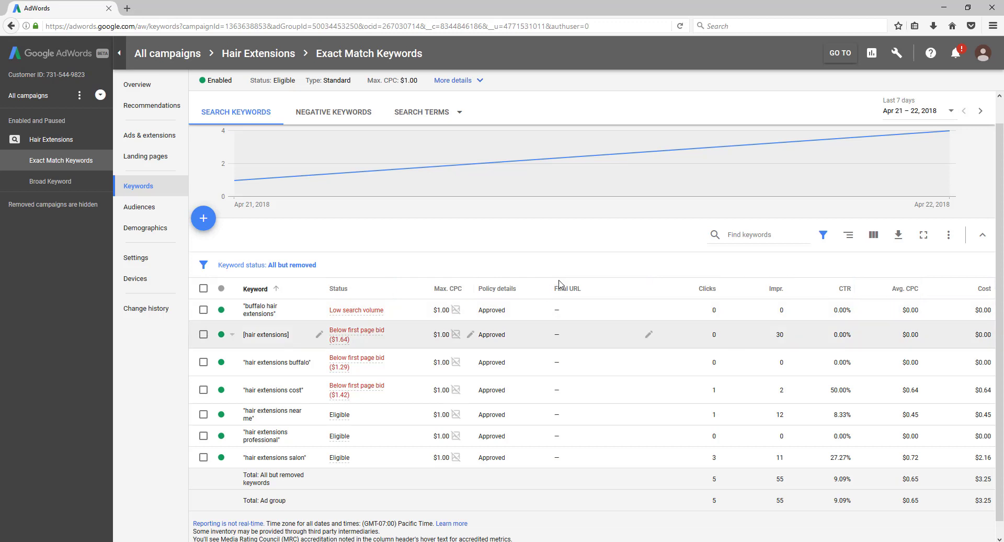
double_click(695, 307)
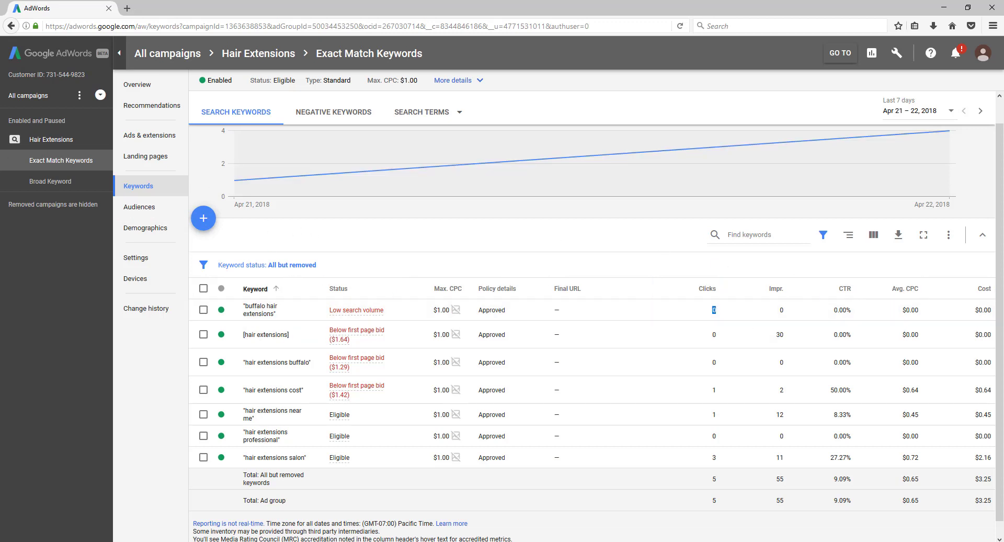
scroll(502, 314, "up", 1)
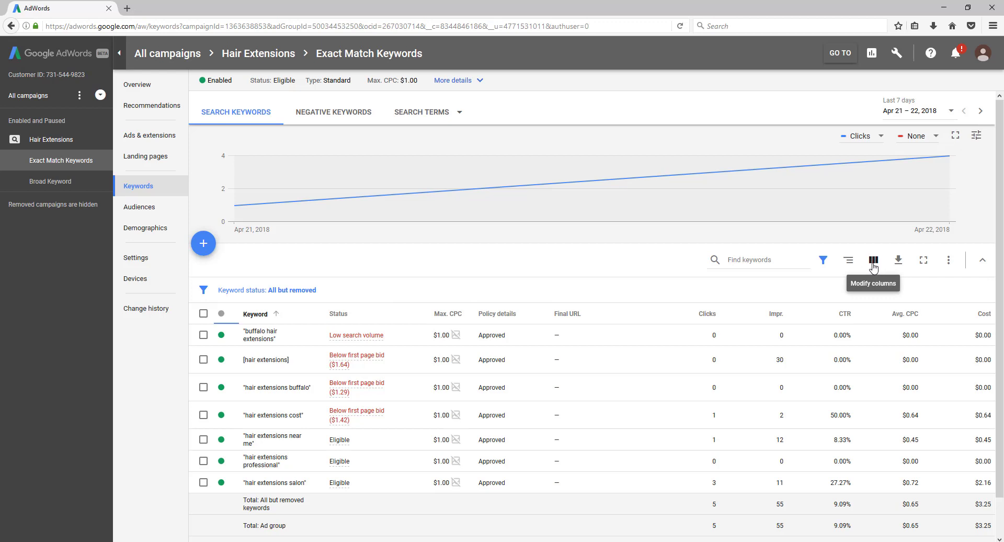
Modify the keyword table's columns to include Avg. pos. from Performance and Conversions.
left_click(873, 266)
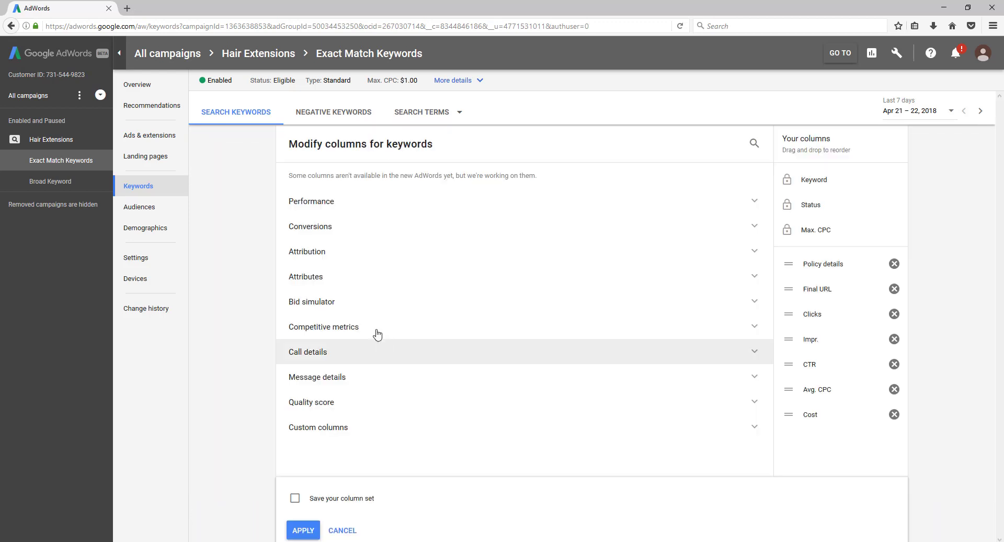
left_click(293, 203)
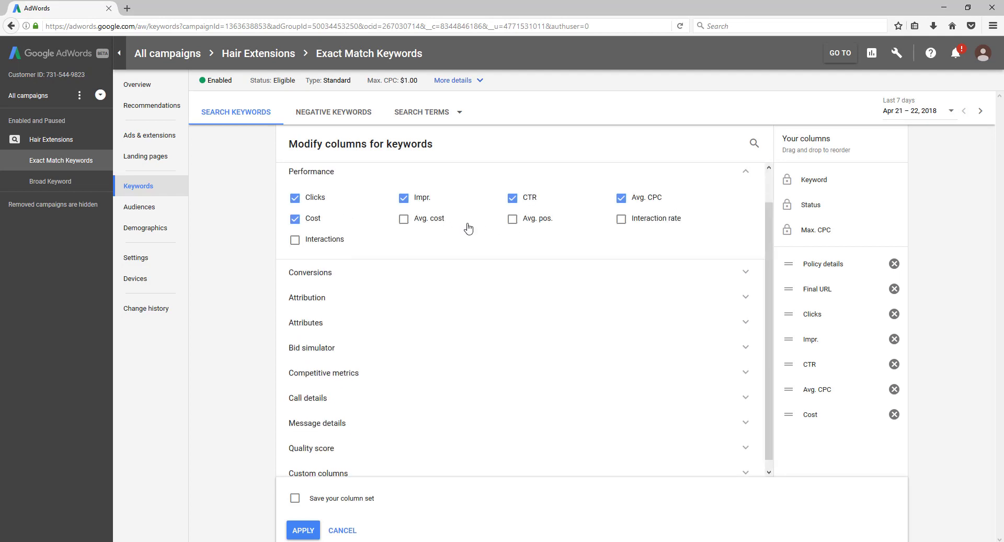
left_click(513, 219)
left_click(328, 274)
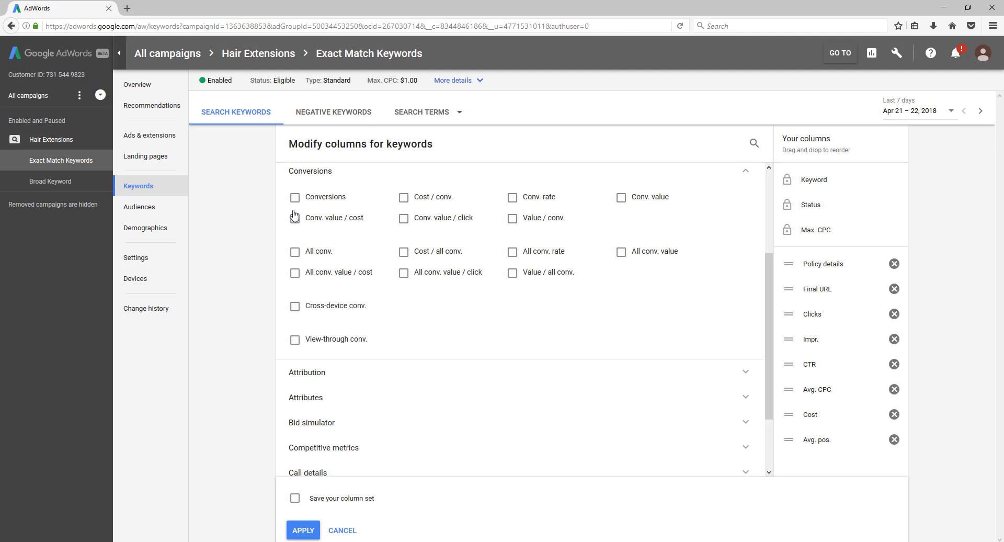
left_click(296, 198)
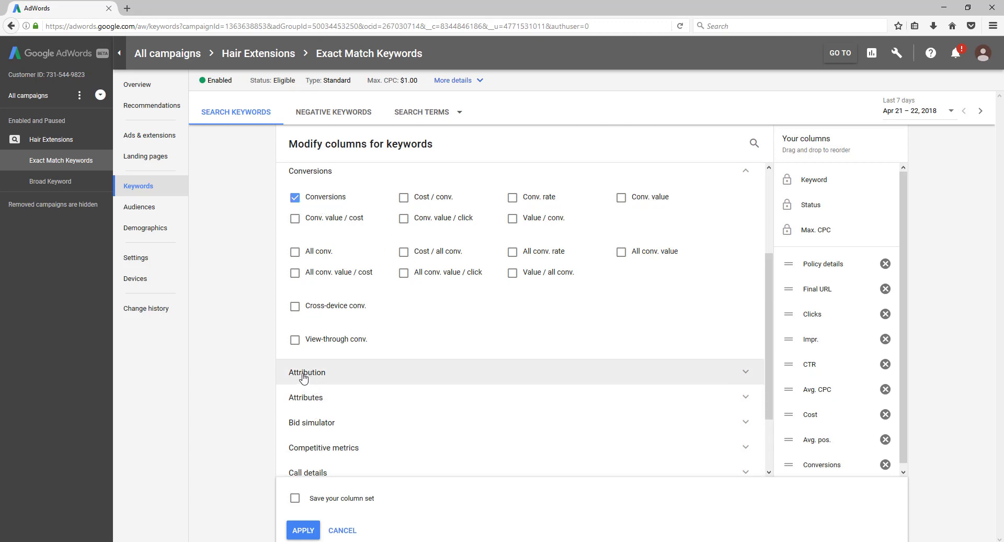
Look through the remaining column categories and add the Quality Score column to the keyword table.
scroll(482, 329, "up", 1)
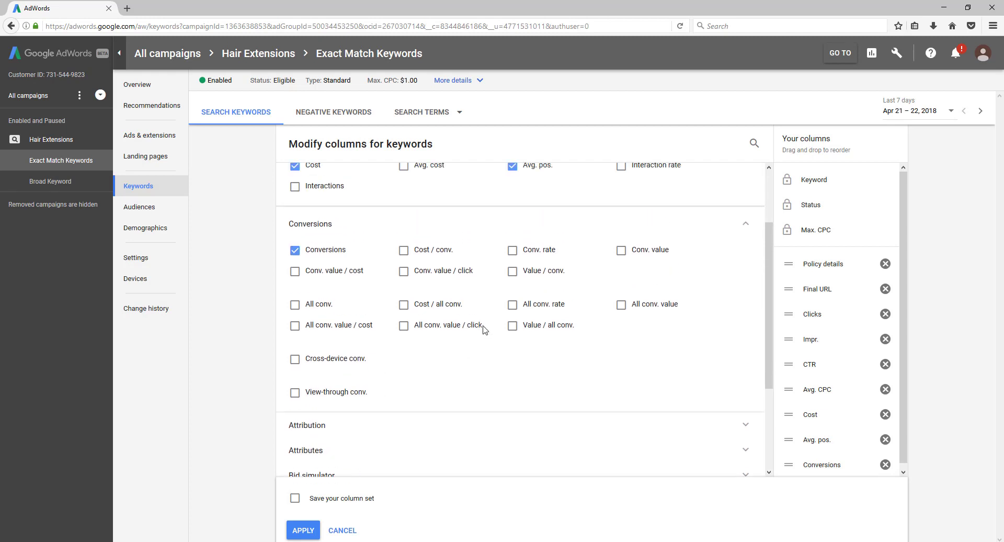
mouse_move(485, 330)
scroll(622, 344, "up", 1)
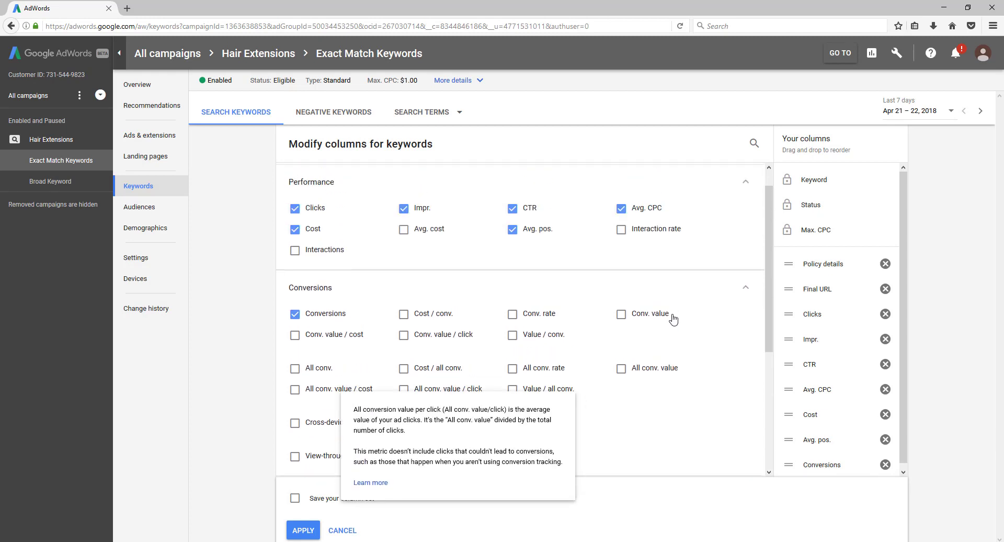
scroll(411, 340, "down", 2)
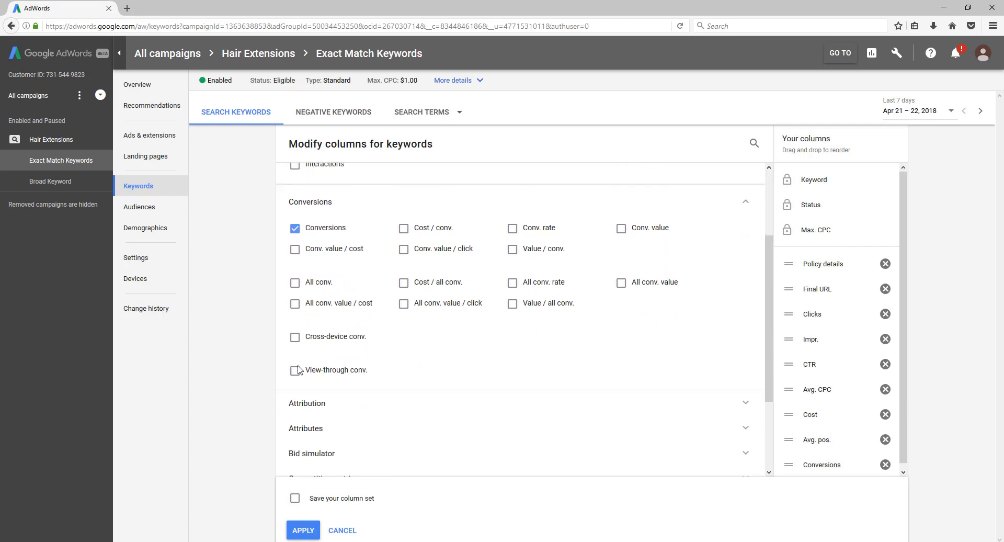
left_click(315, 355)
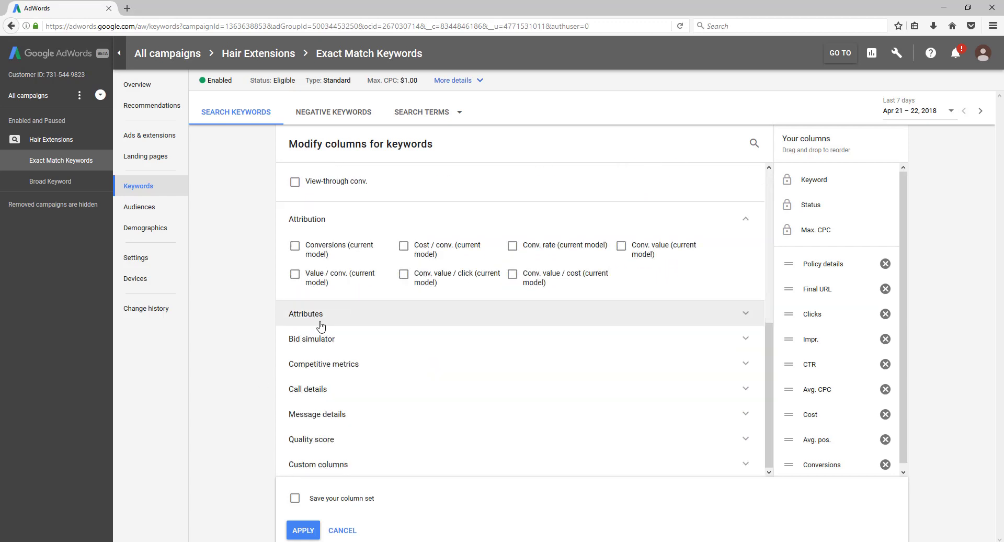
left_click(318, 439)
scroll(548, 359, "down", 2)
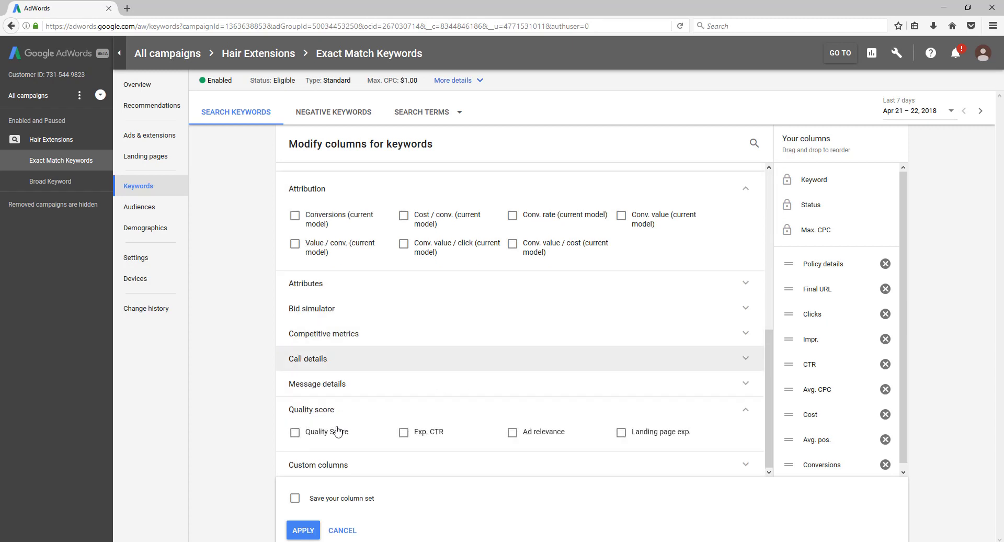
left_click(295, 433)
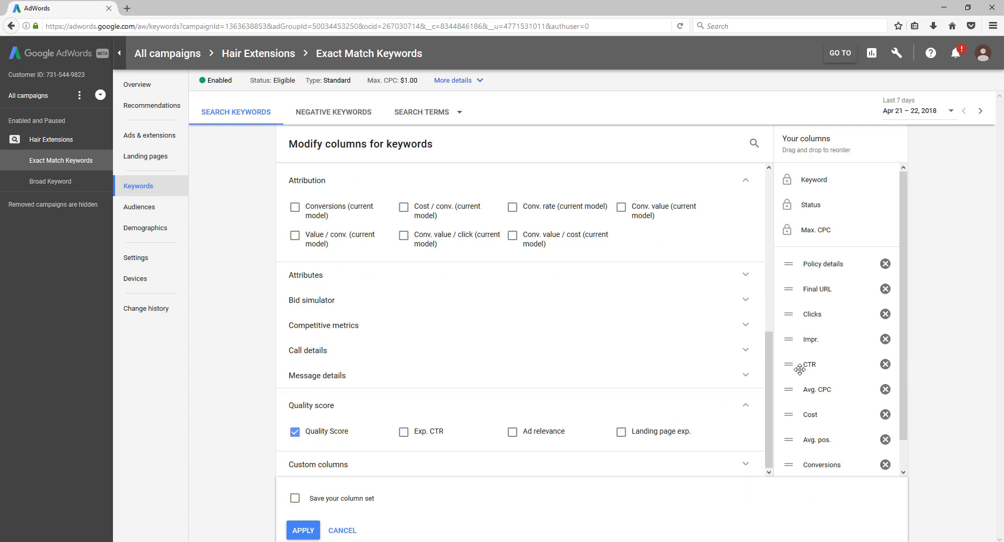
Reorder the movable columns so Quality Score, Conversions and Avg. pos. come first, before Policy details, and apply the column set.
scroll(805, 372, "down", 1)
left_click_drag(793, 463, 814, 423)
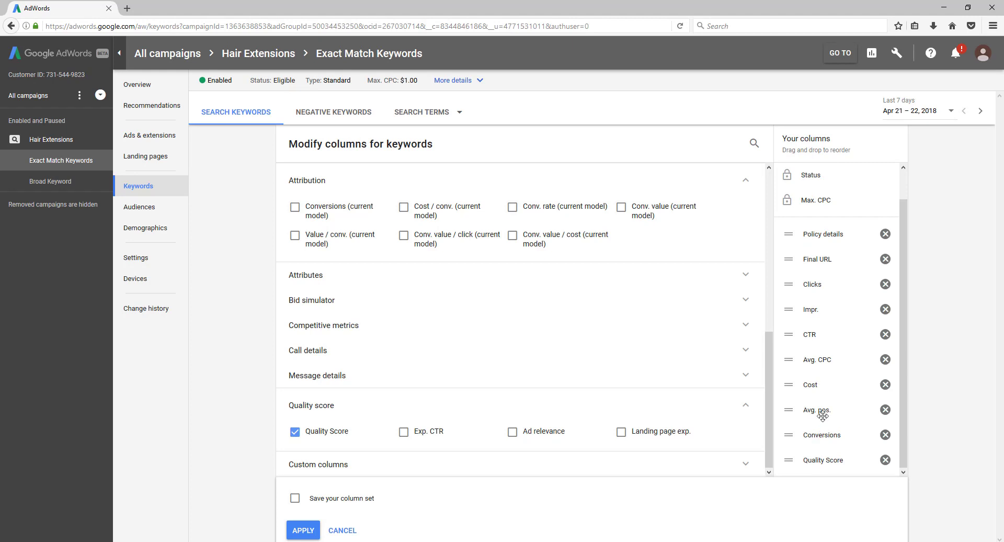
scroll(818, 413, "up", 1)
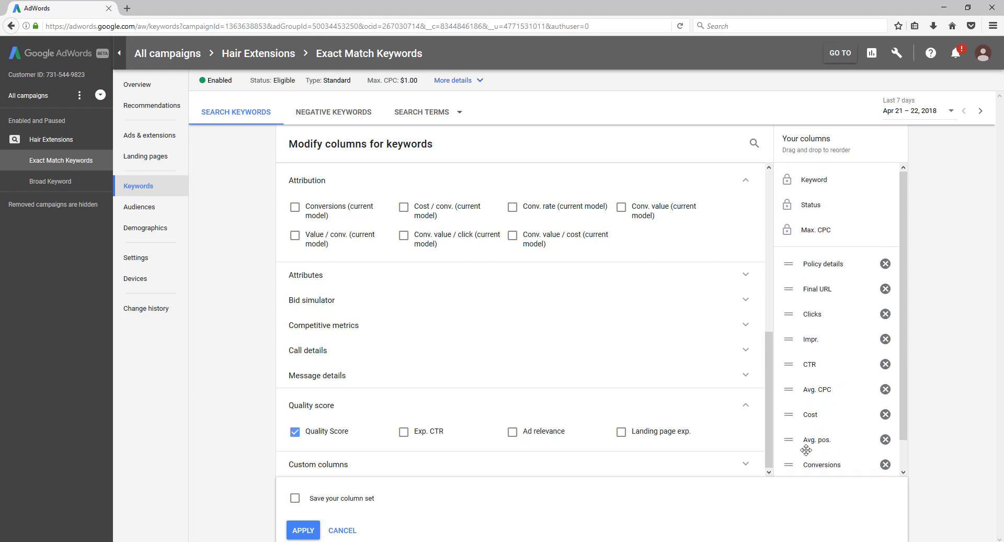
left_click_drag(790, 465, 795, 268)
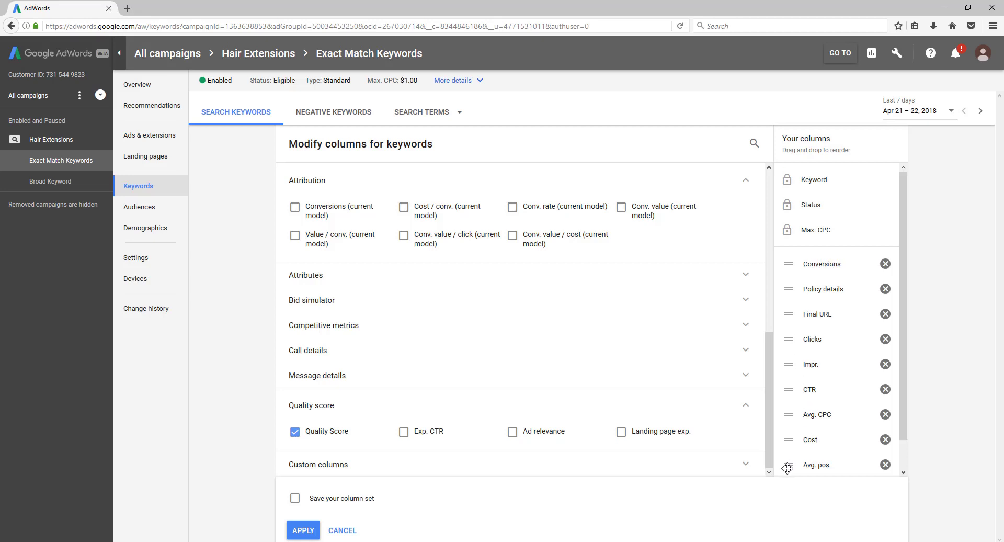
left_click_drag(791, 375, 799, 305)
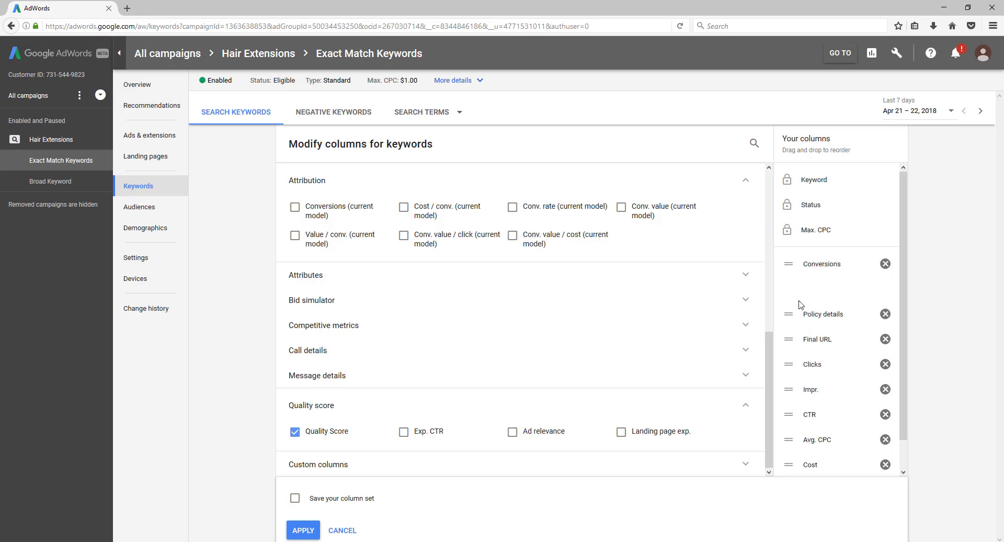
scroll(797, 450, "down", 1)
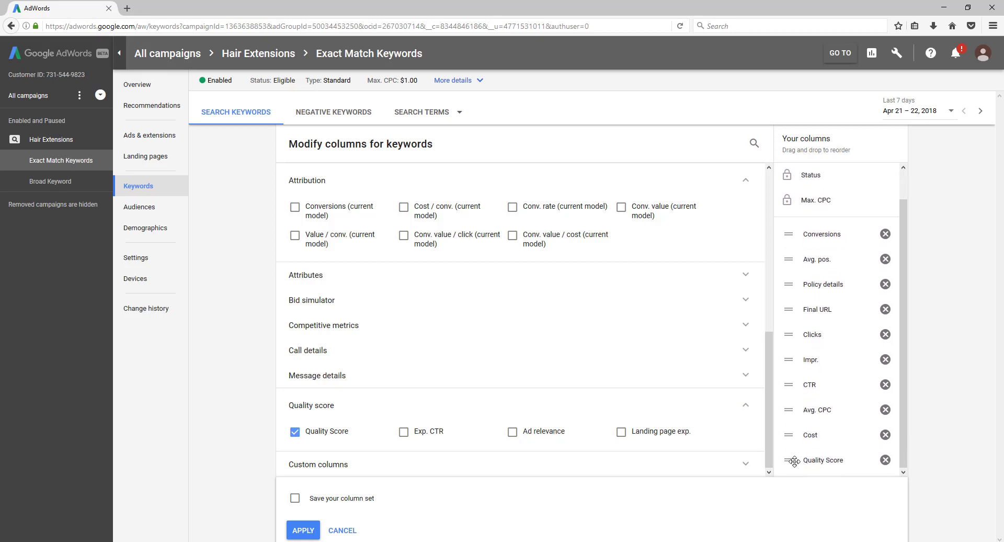
left_click_drag(805, 289, 799, 234)
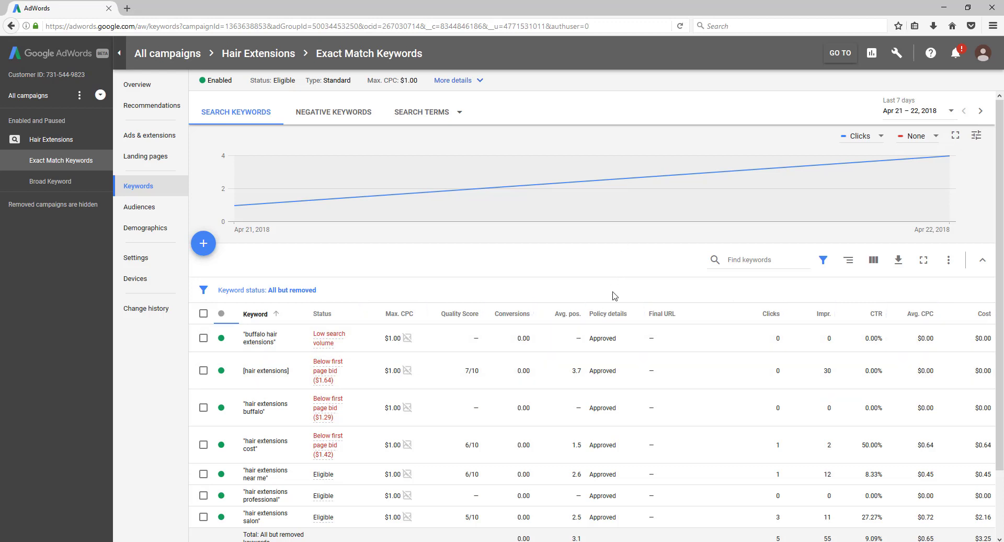
Examine the keywords' status details to see whether their ads are showing and how their quality score is made up.
left_click(615, 294)
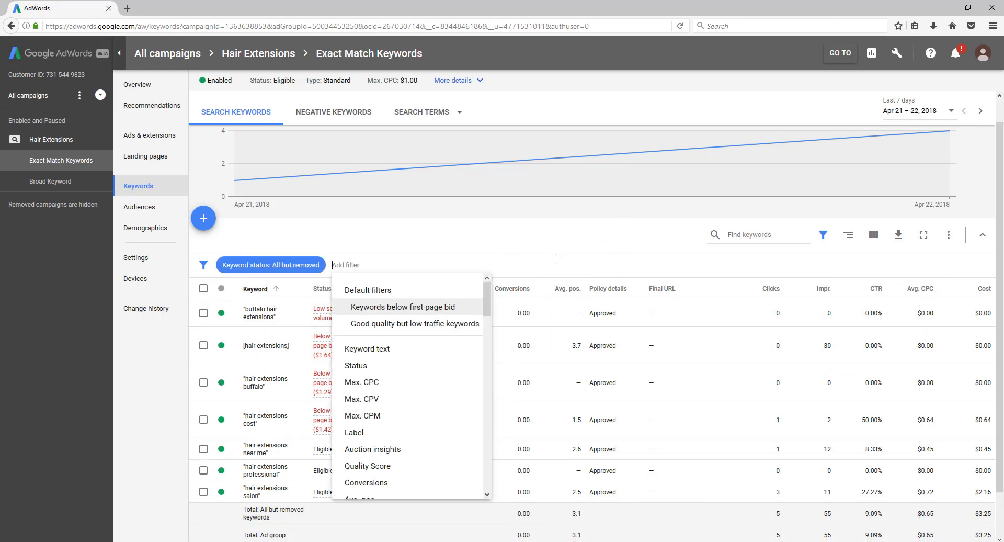
left_click(558, 258)
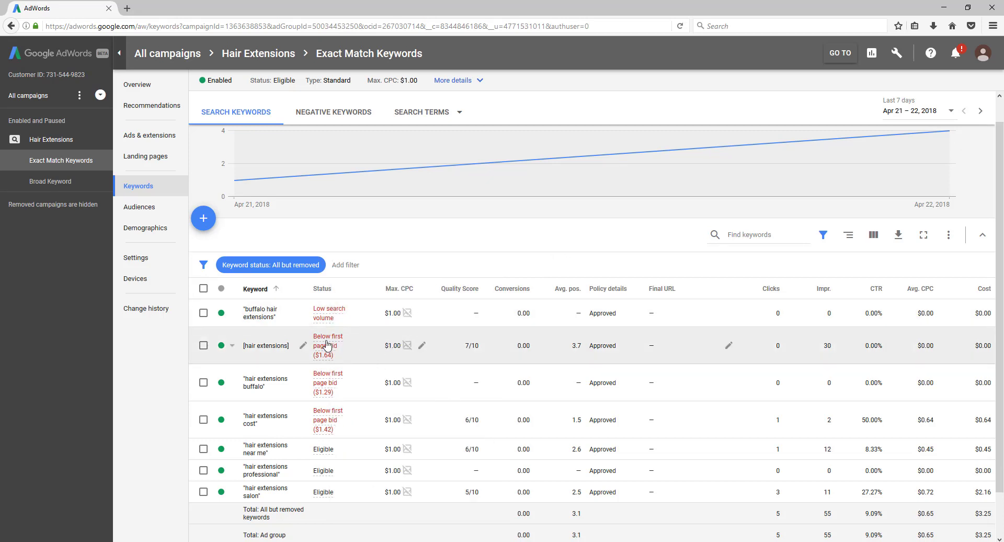
mouse_move(328, 346)
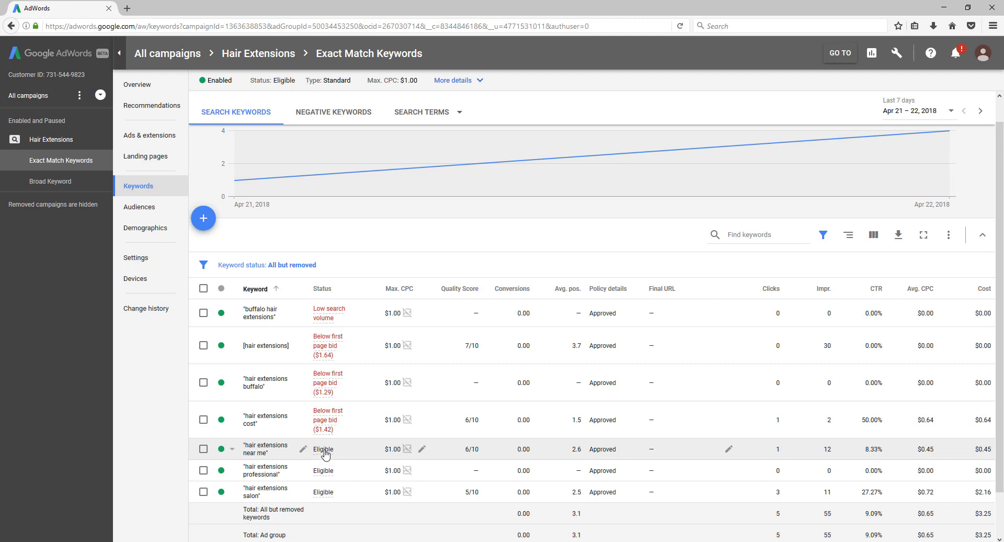
mouse_move(325, 454)
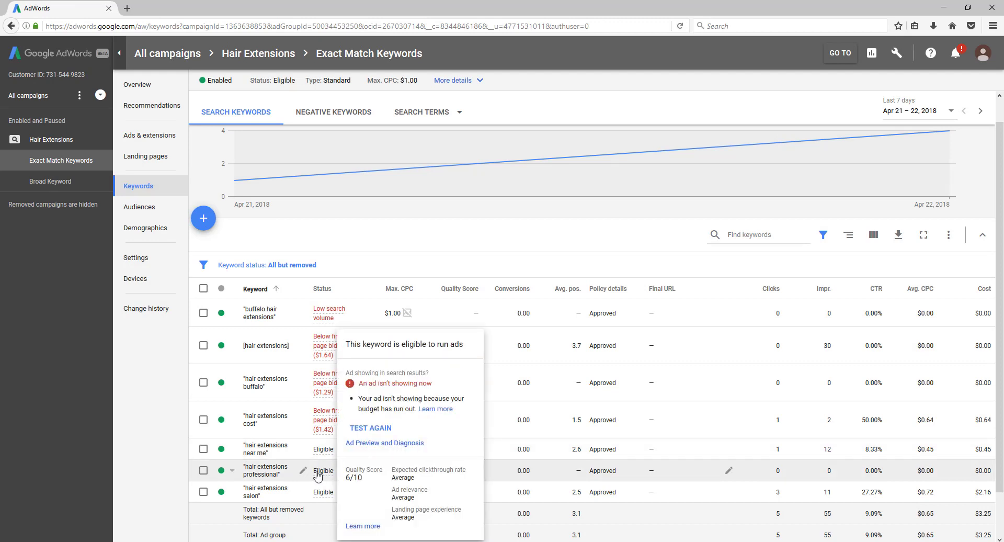
mouse_move(329, 314)
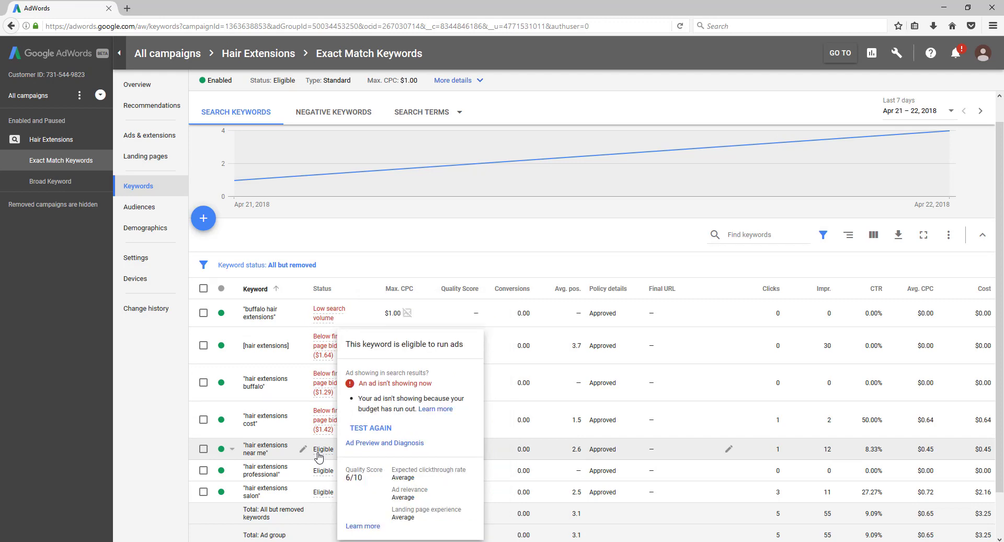
mouse_move(319, 474)
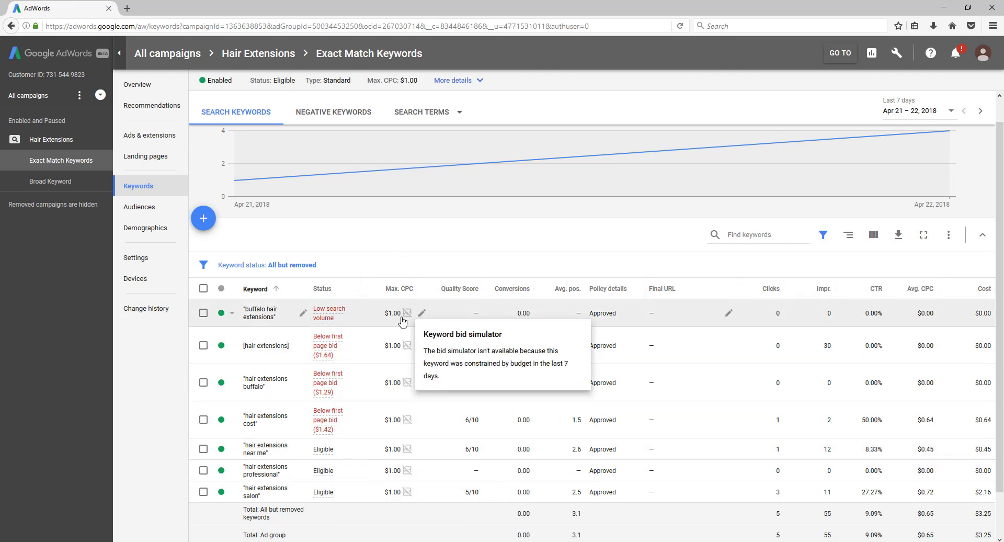
Set keyword-specific Max. CPC bids of $2.00 for "buffalo hair extensions" and [hair extensions].
left_click(421, 313)
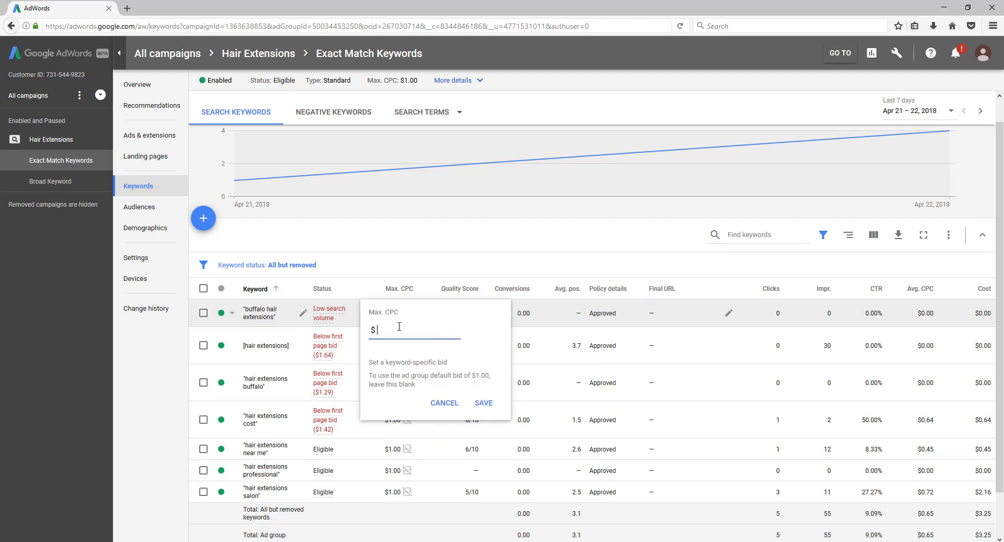
type("2.00")
left_click(483, 403)
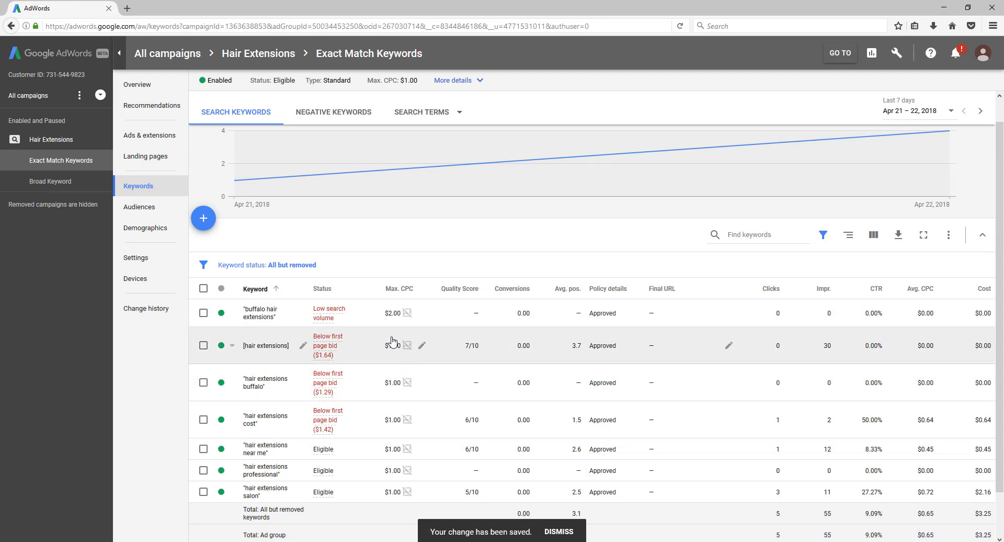
left_click(398, 346)
type("2")
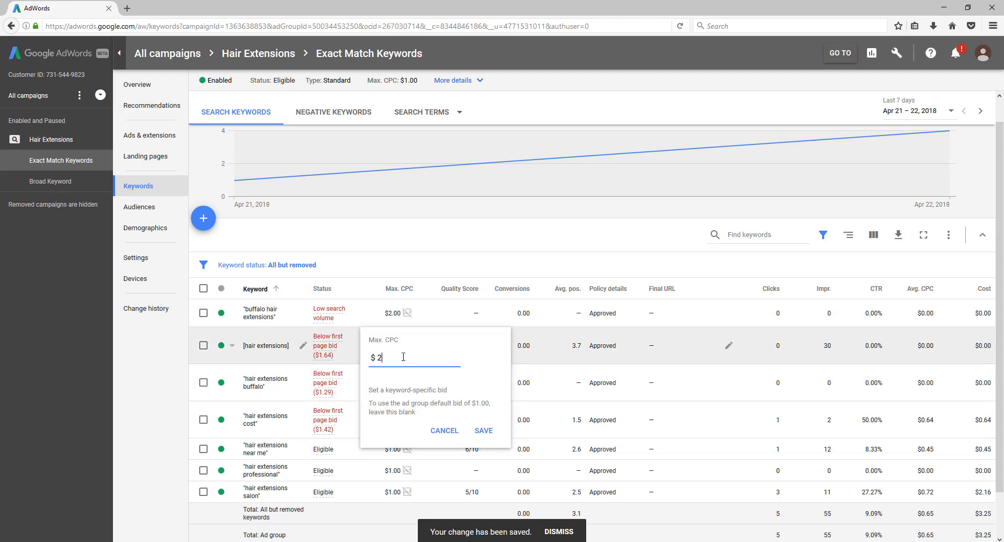
type(".00")
left_click(483, 430)
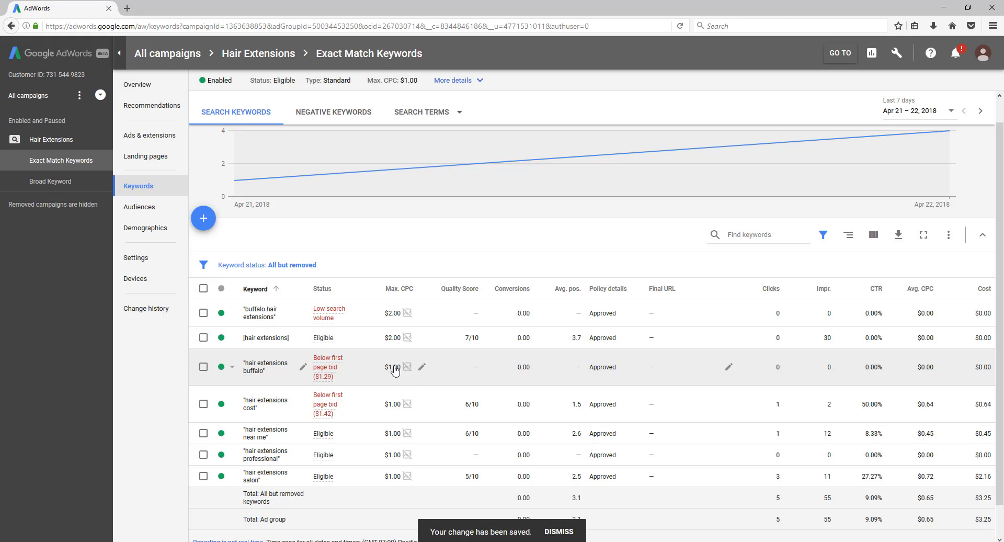
Set the Max. CPC to $2.00 for the keywords "hair extensions buffalo" and "hair extensions cost".
left_click(395, 369)
type("2")
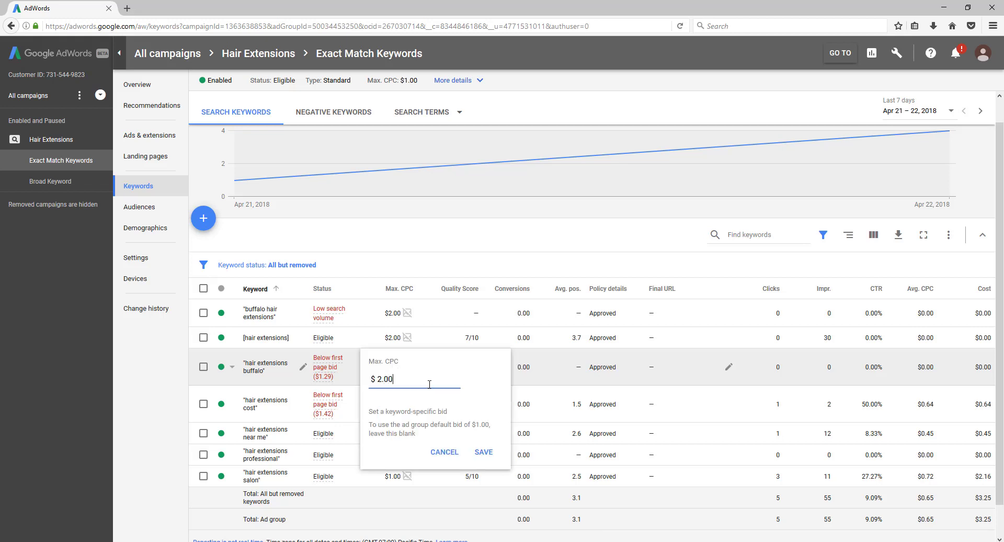
type(".00")
left_click(483, 451)
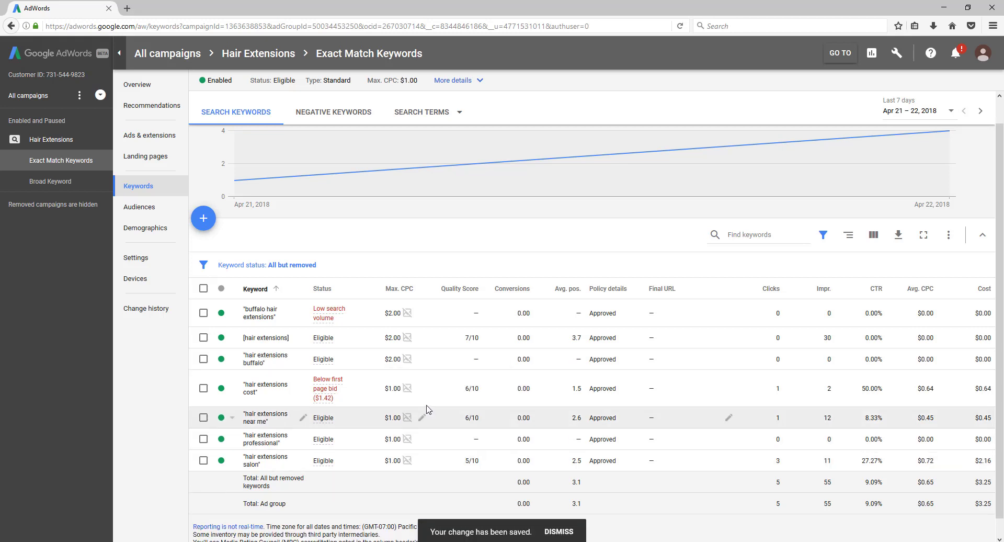
left_click(400, 390)
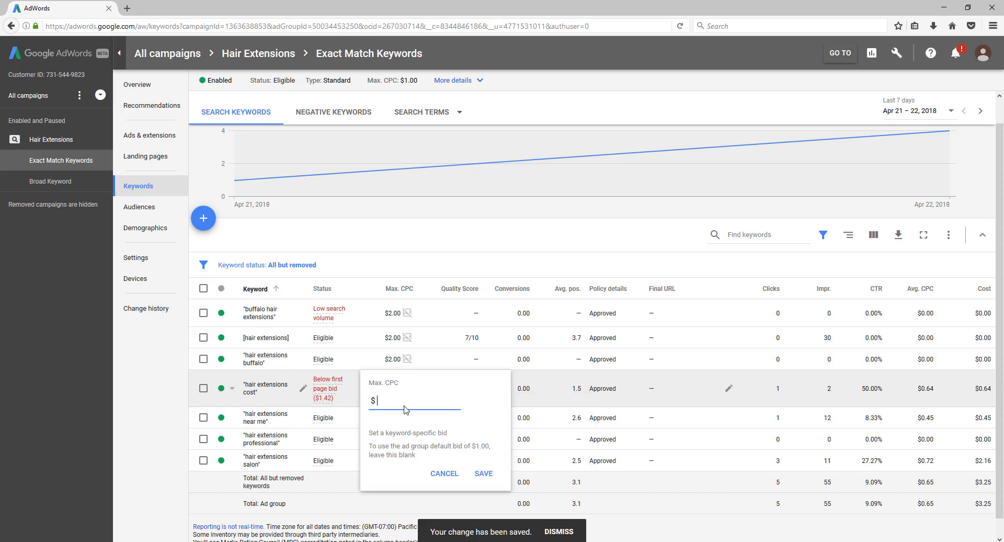
type("2.00")
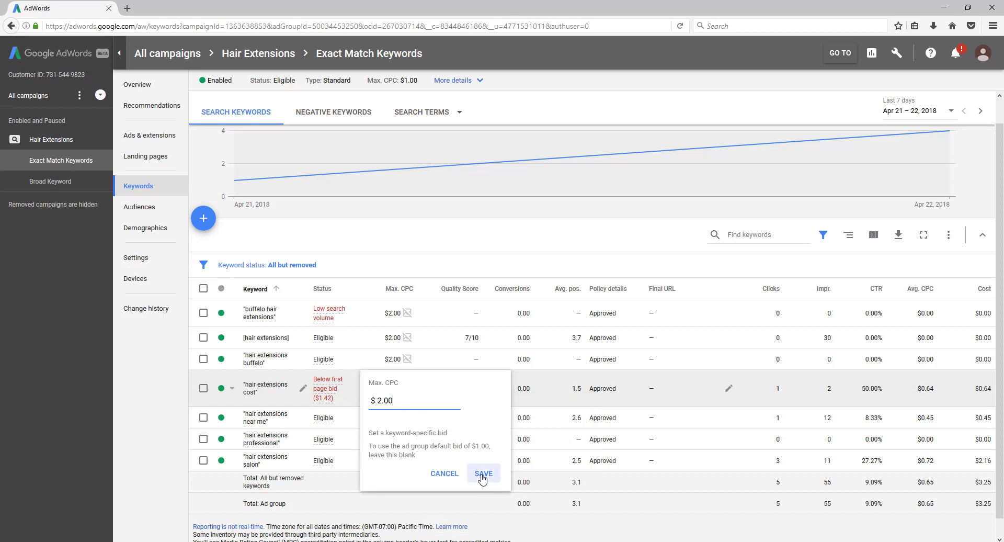
left_click(483, 473)
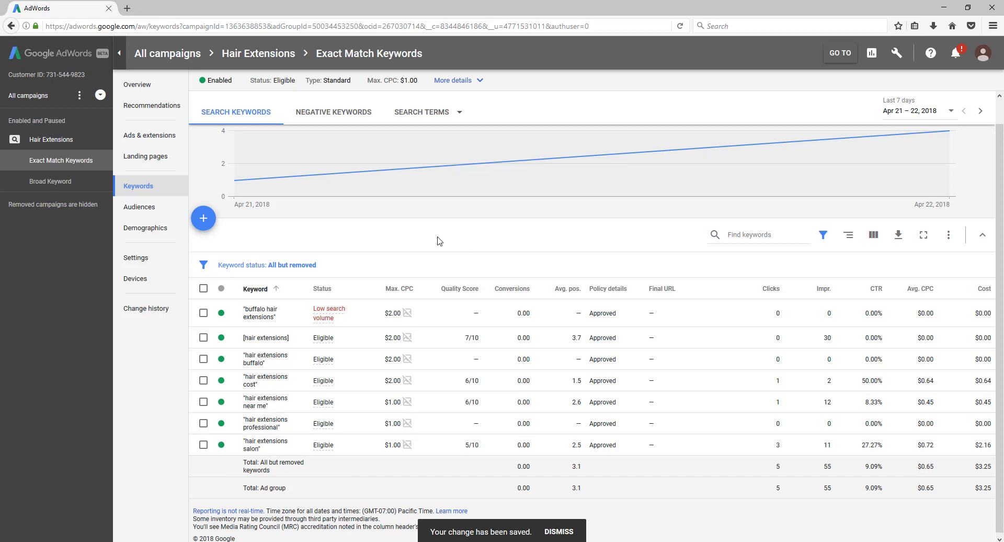
Check the status details of the [hair extensions] keyword and review the keyword table's average positions.
mouse_move(329, 345)
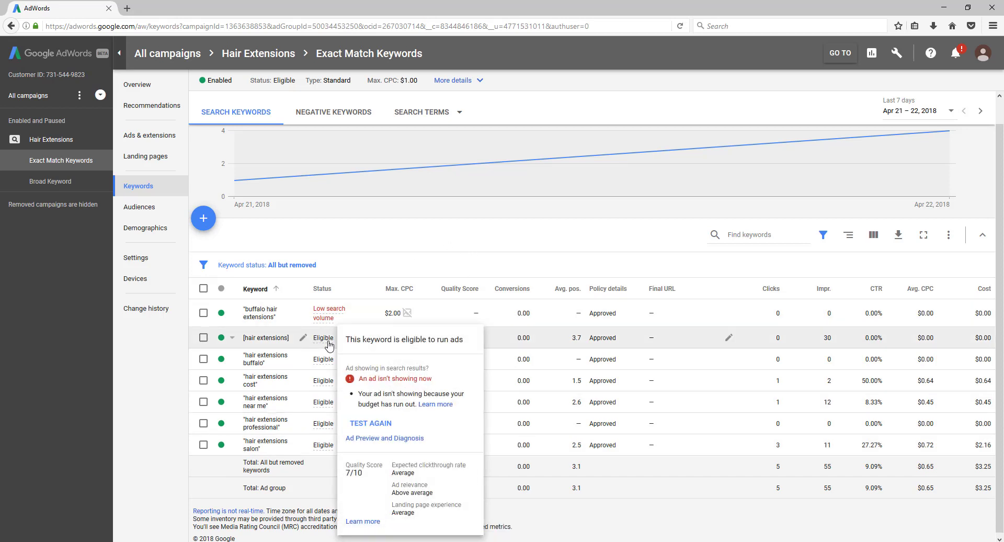
left_click(529, 262)
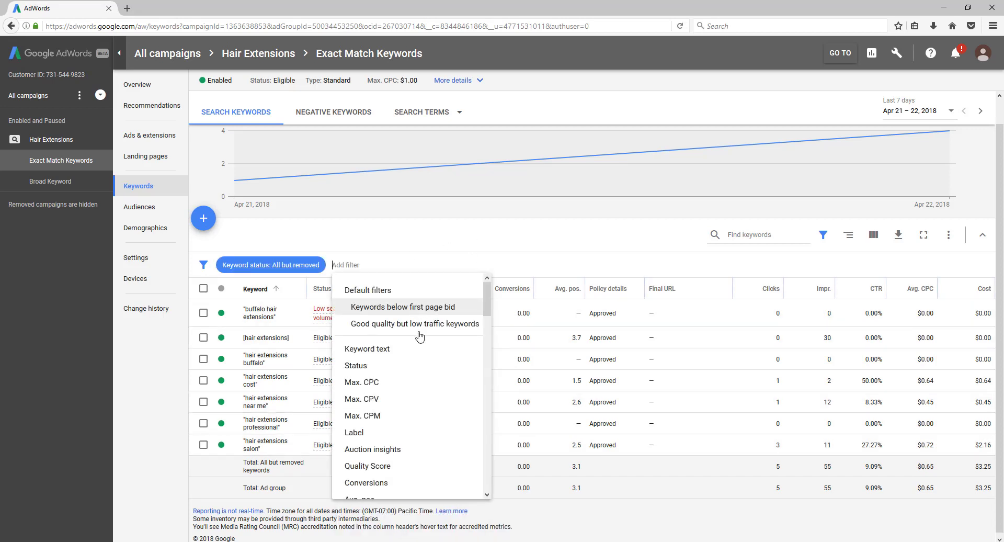
left_click(539, 263)
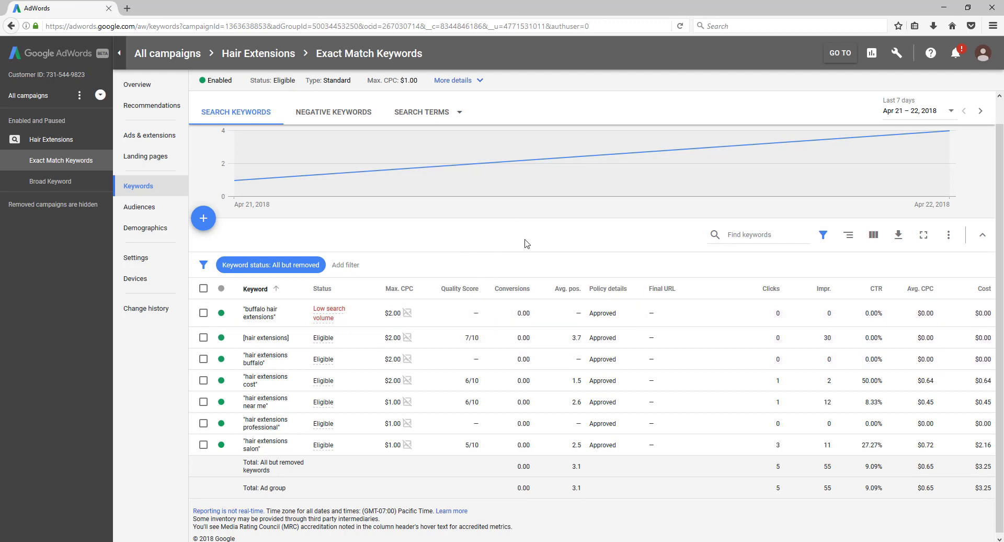
left_click(506, 251)
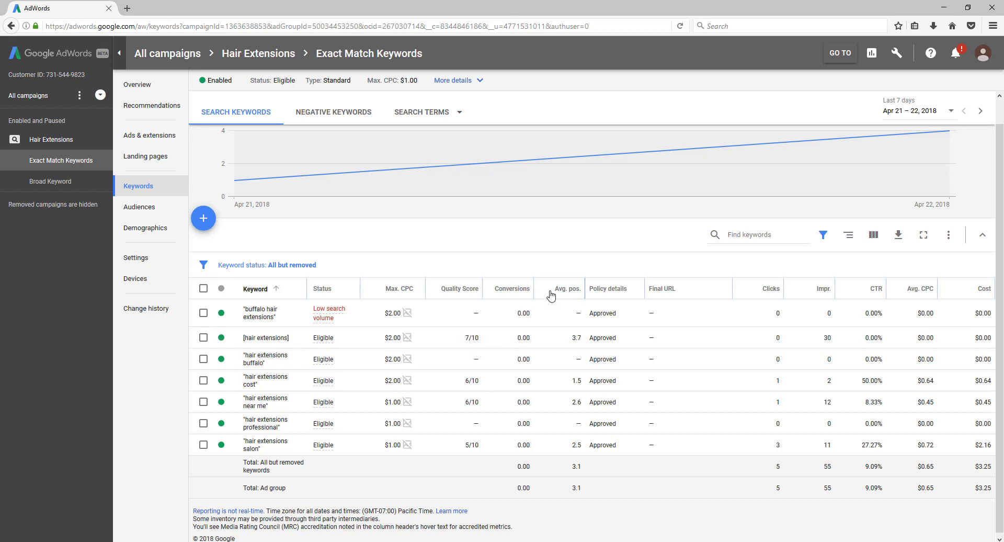
mouse_move(551, 293)
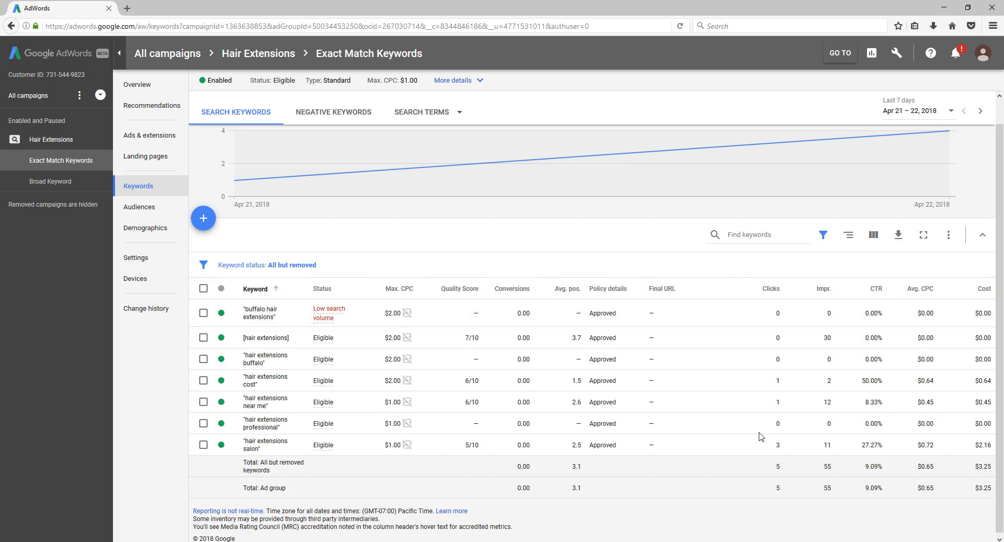
mouse_move(583, 296)
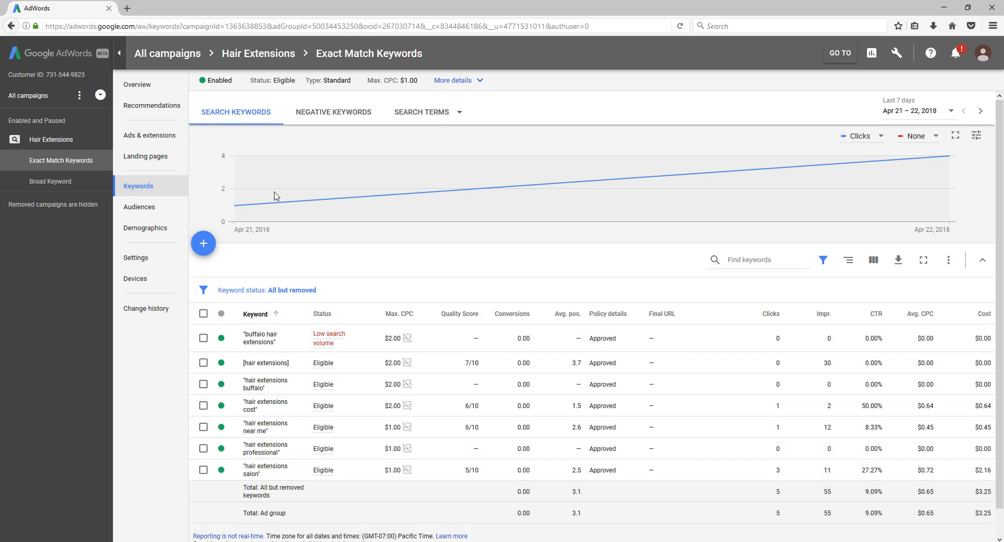
Review the performance of the ads in the Exact Match Keywords ad group.
left_click(150, 135)
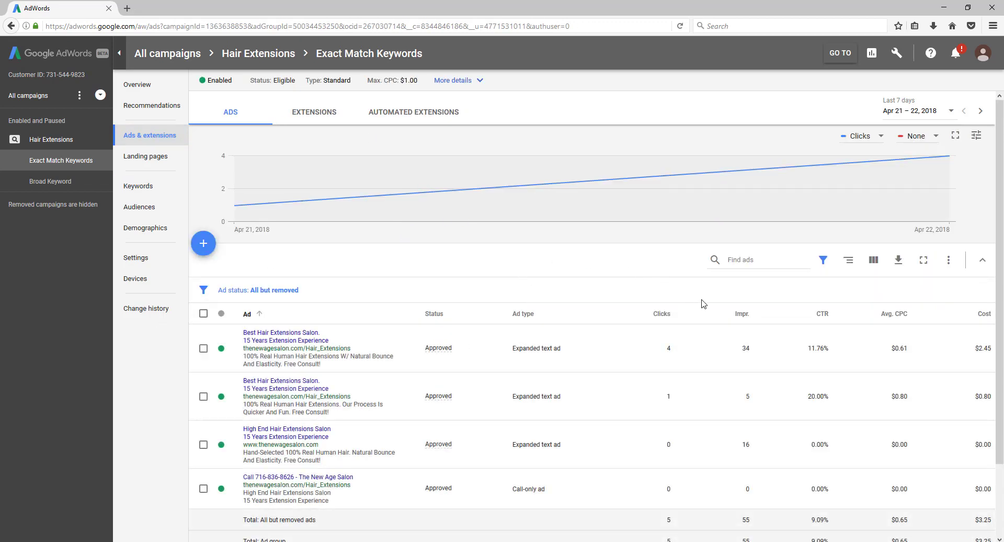
scroll(704, 304, "down", 1)
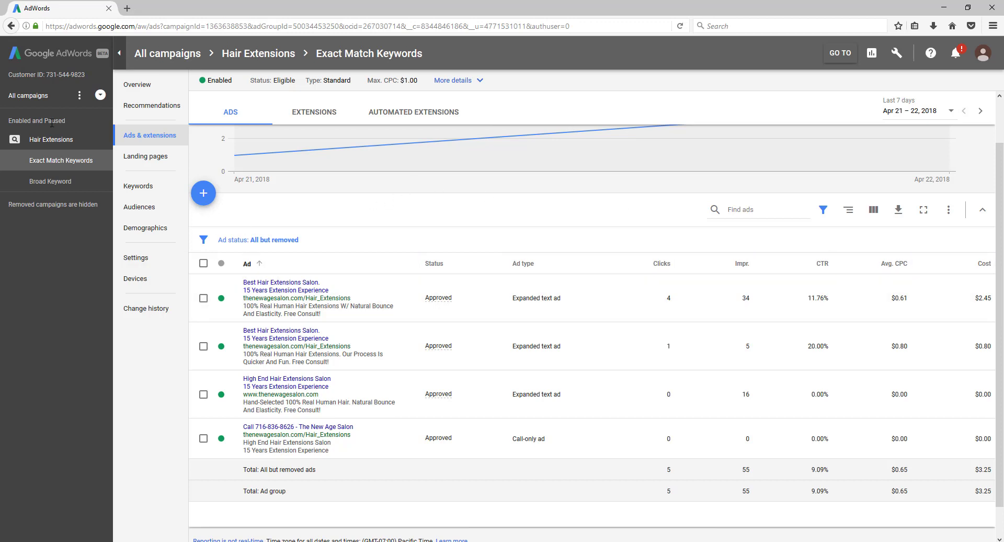
Examine the change history of the whole Hair Extensions campaign to see which changes were made and when.
left_click(48, 140)
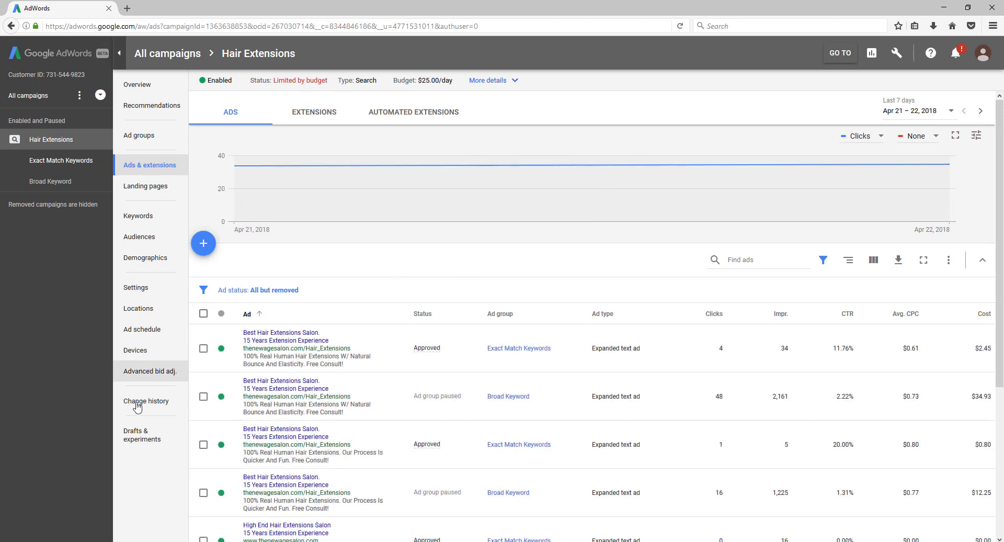
left_click(135, 404)
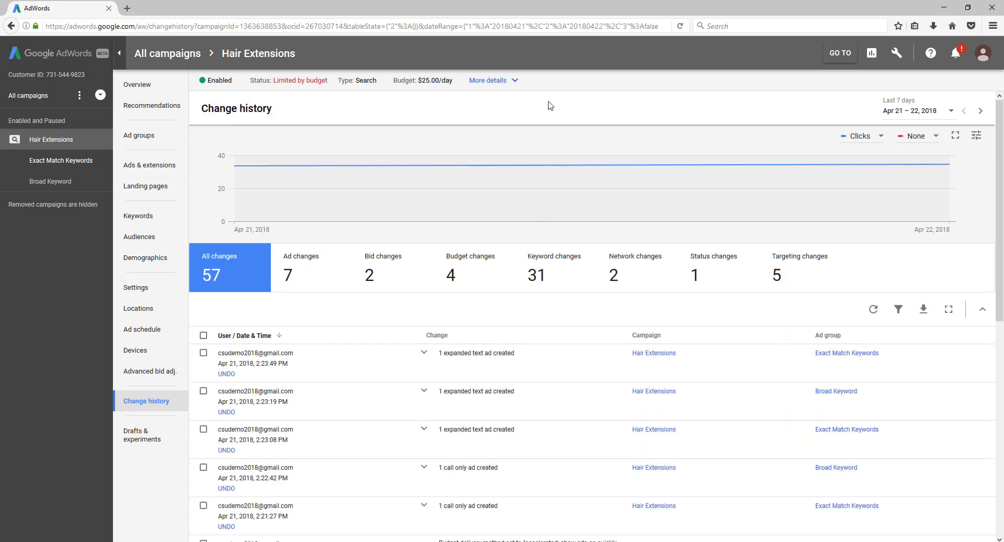
scroll(572, 289, "down", 1)
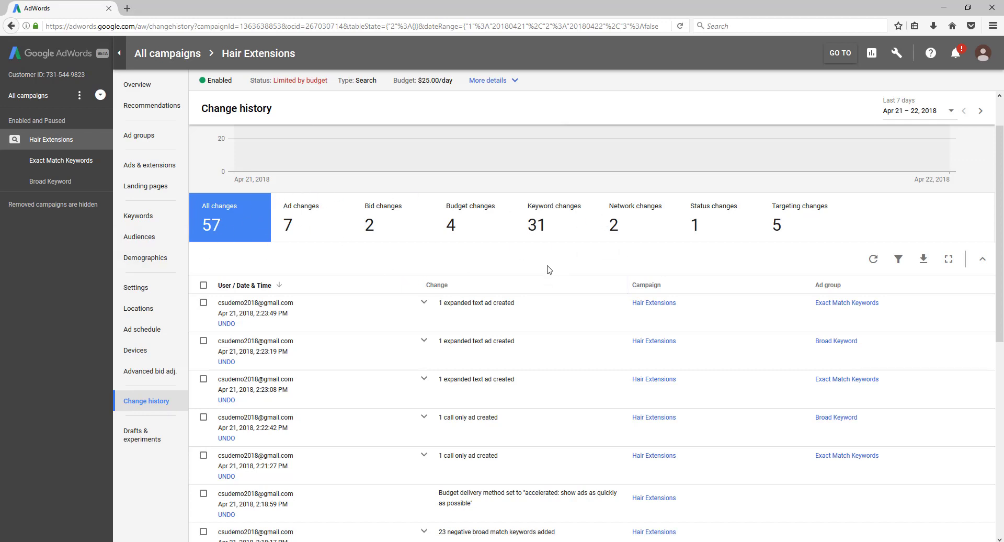
scroll(455, 319, "down", 2)
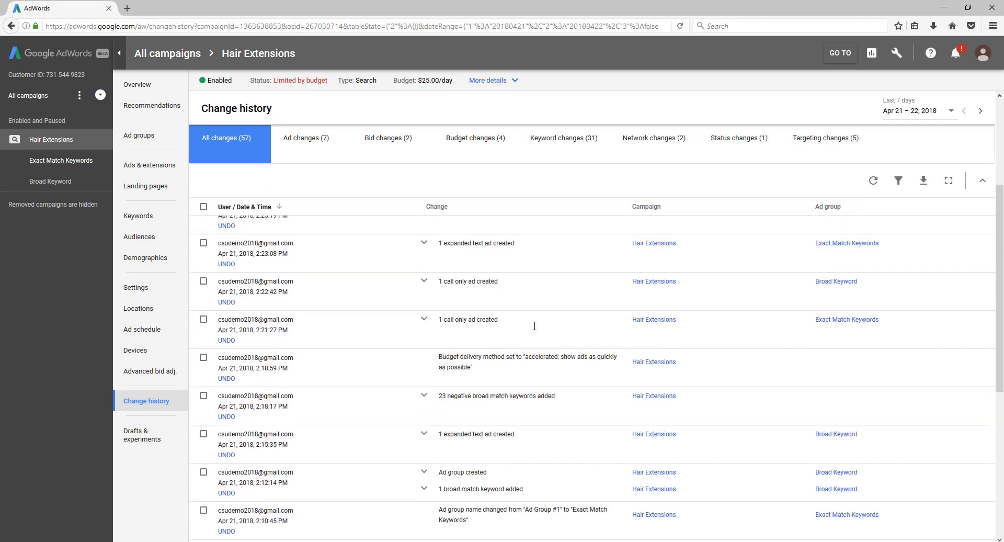
scroll(552, 336, "up", 3)
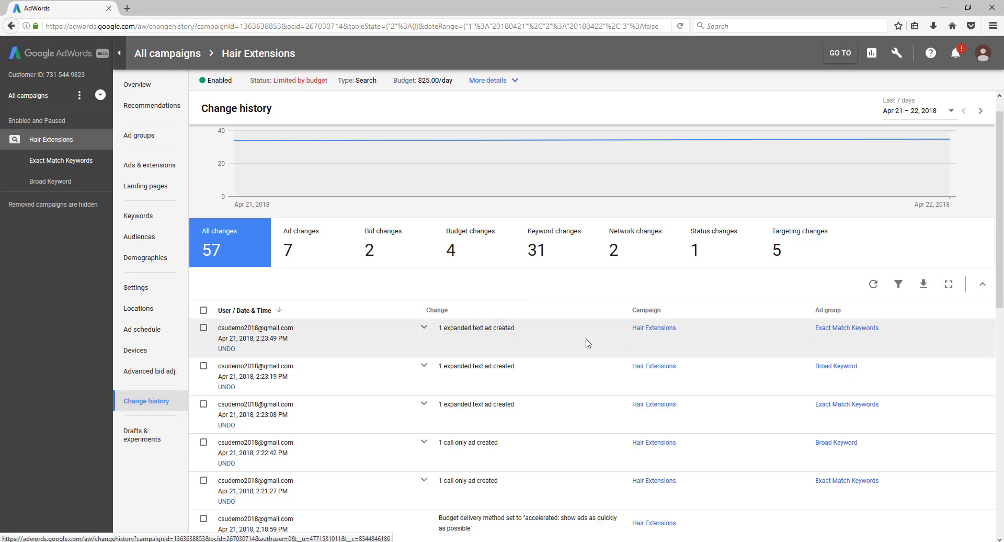
scroll(591, 290, "down", 5)
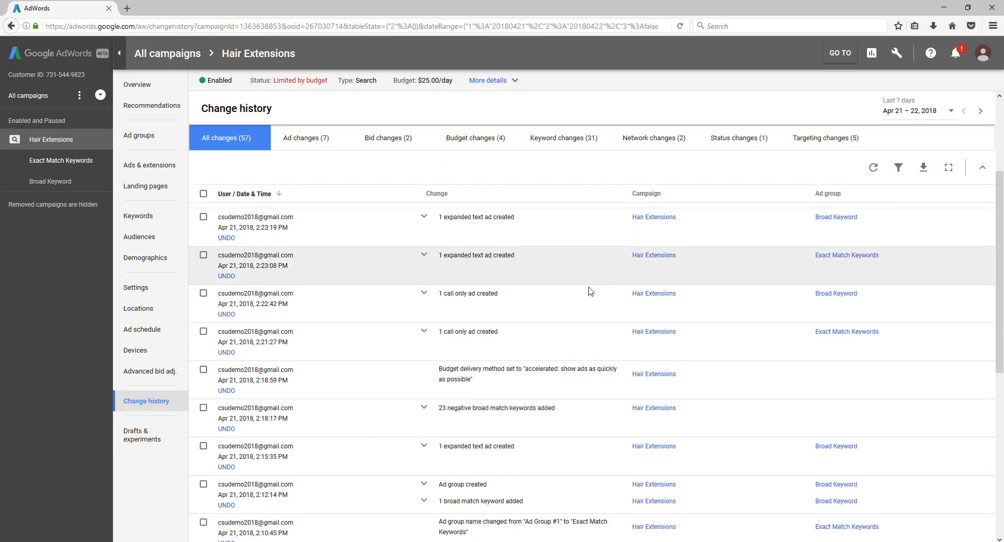
scroll(562, 311, "up", 5)
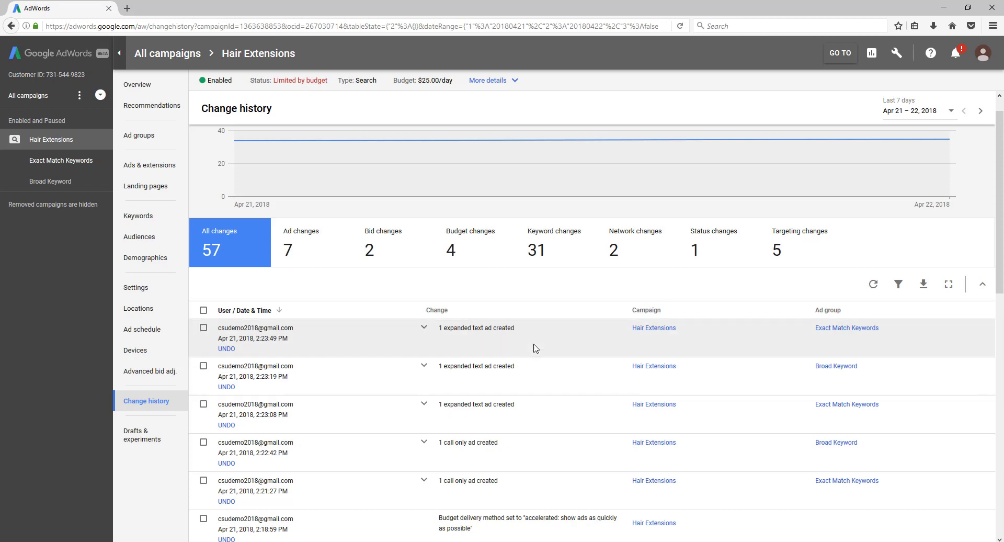
scroll(523, 397, "down", 3)
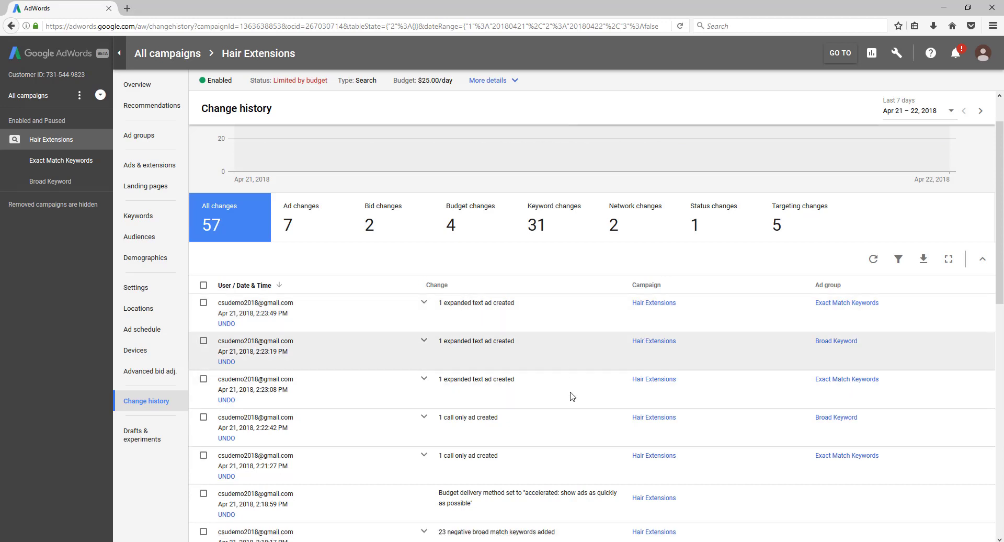
scroll(549, 341, "up", 2)
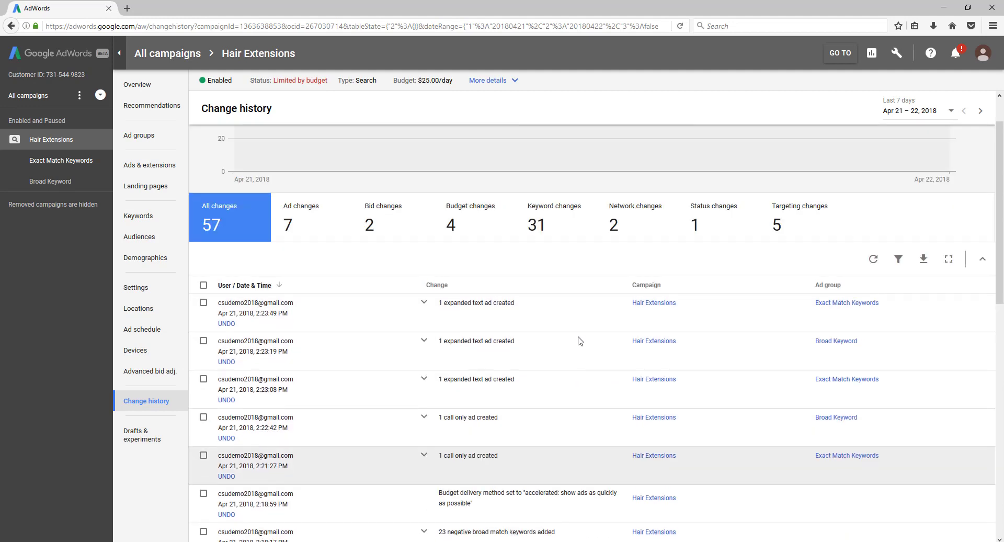
scroll(579, 287, "up", 1)
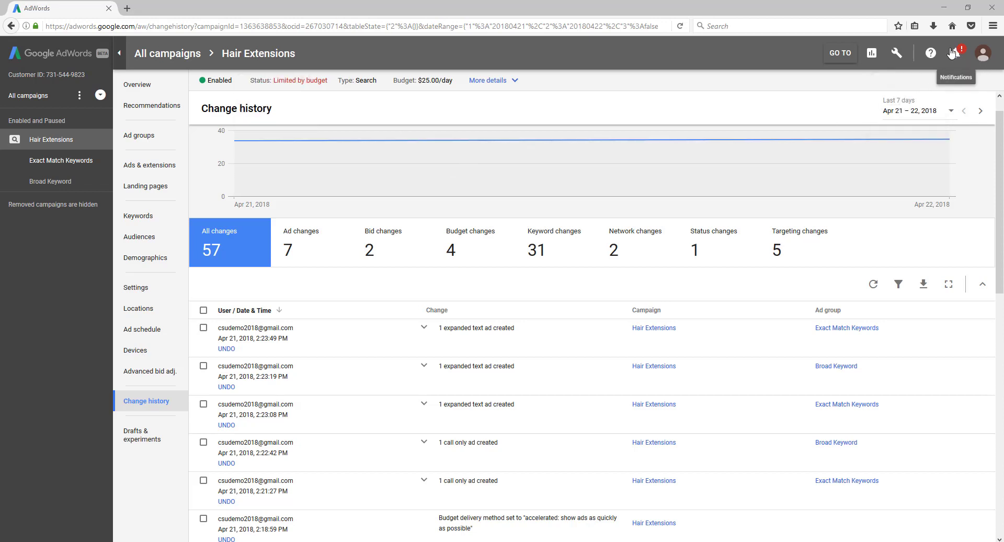
Read the account notifications and close them without dismissing the message.
left_click(954, 55)
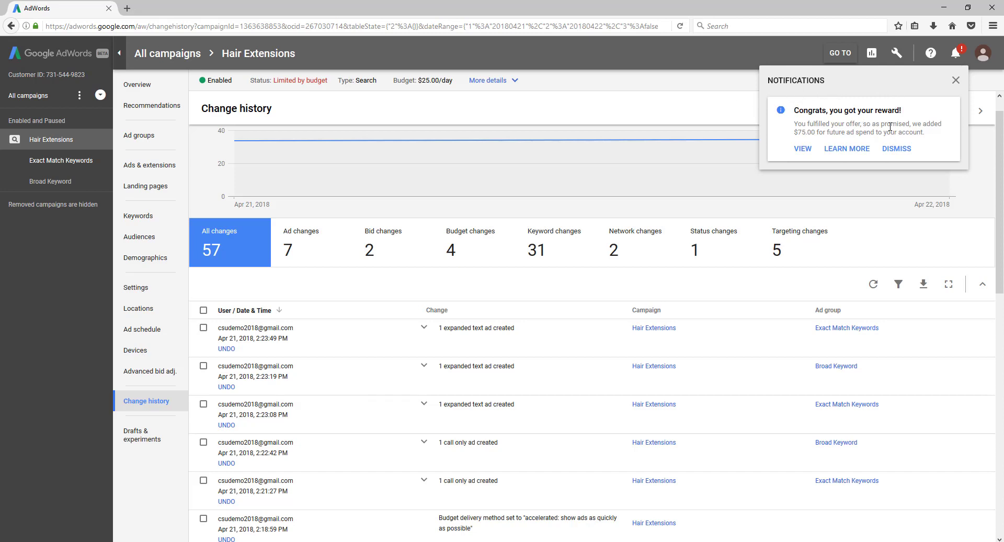
left_click_drag(819, 132, 794, 137)
left_click(819, 129)
left_click(955, 80)
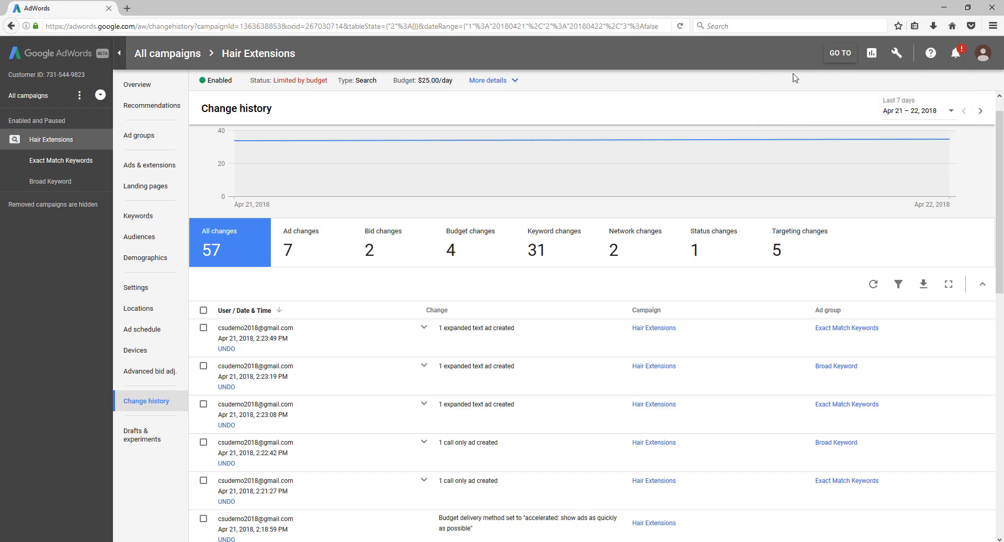